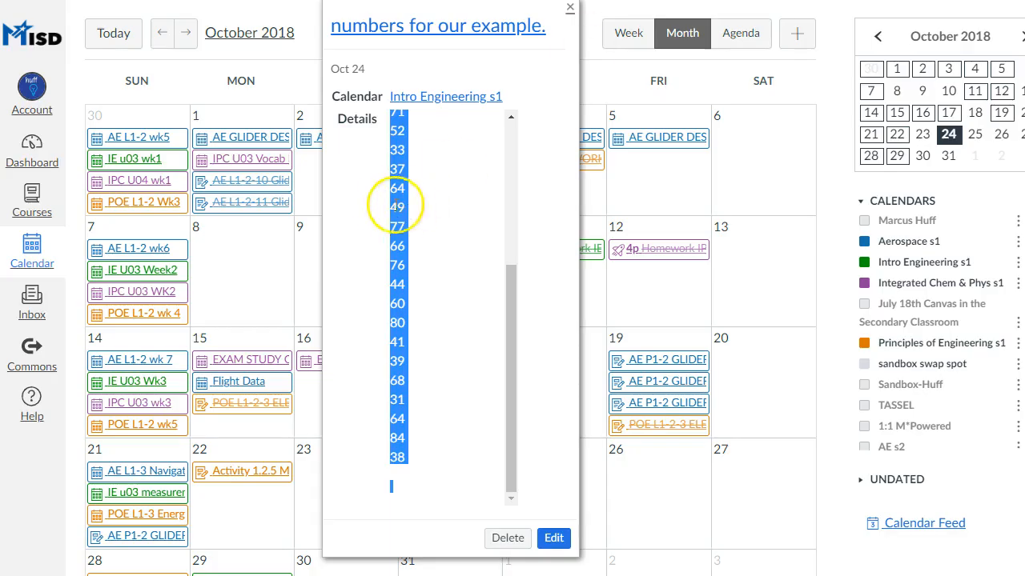
Copy the selected list of meters values from the October 24 event's details, and close the event
scroll(424, 240, "up", 4)
scroll(424, 240, "down", 4)
right_click(410, 226)
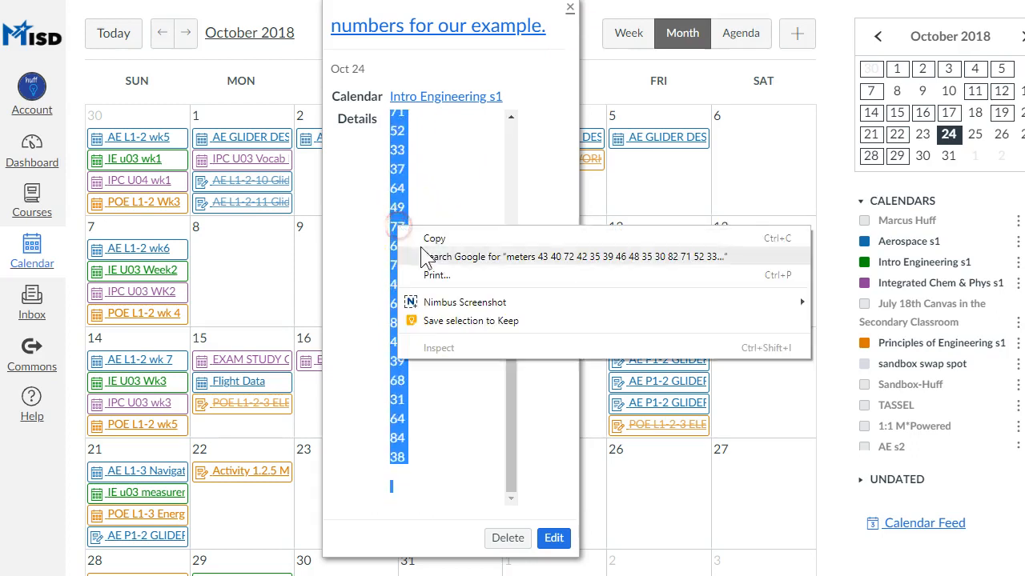
left_click(422, 236)
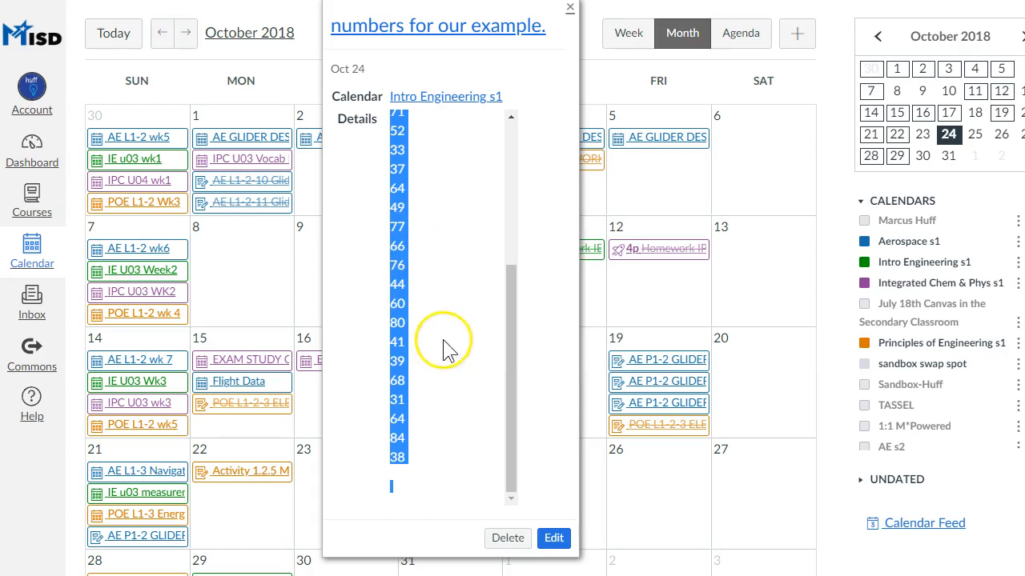
left_click(571, 10)
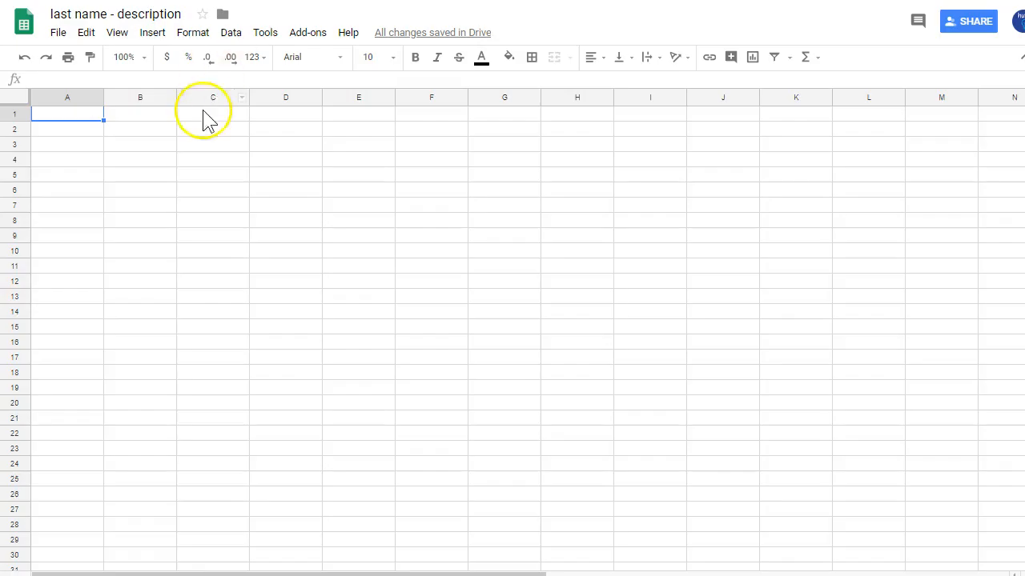
In the Google Sheets file "last name - description", paste the copied meters data into column A starting at cell A1
right_click(64, 115)
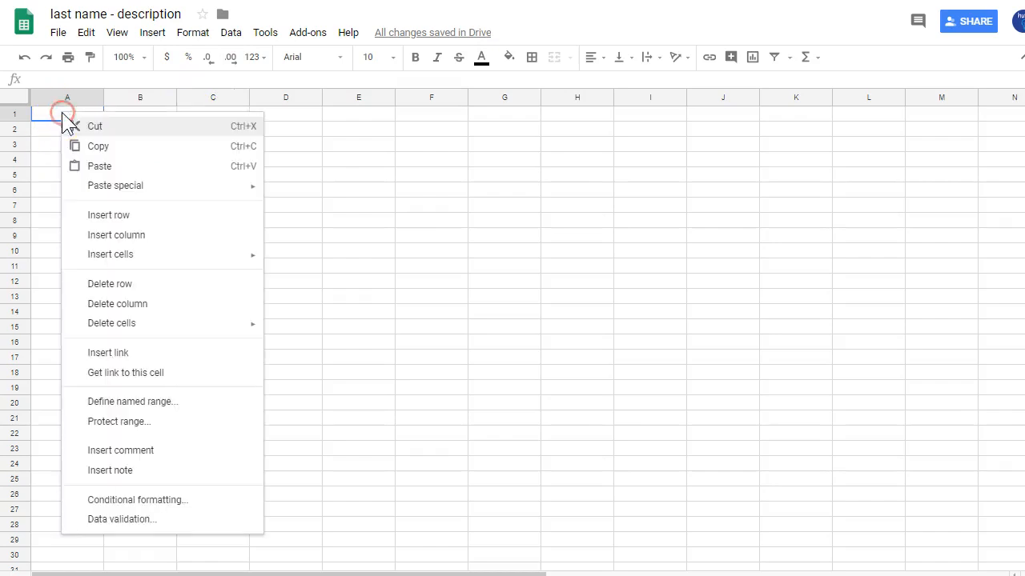
left_click(118, 167)
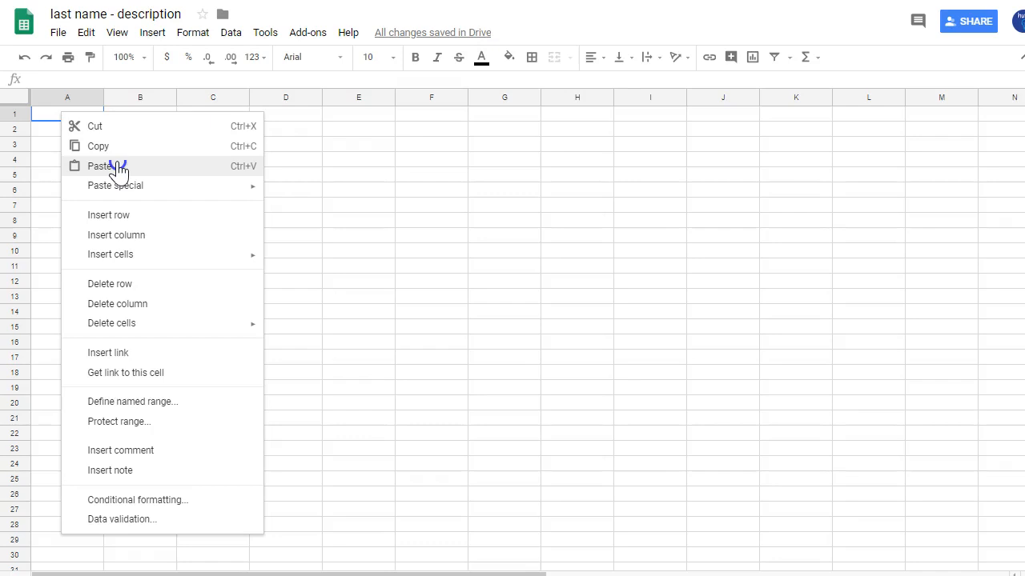
left_click(118, 167)
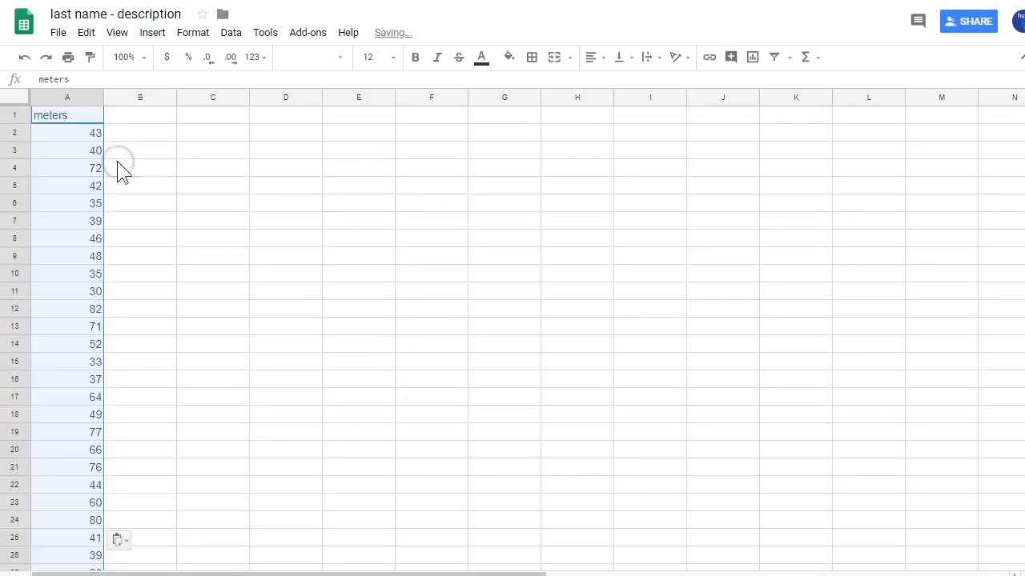
left_click(64, 116)
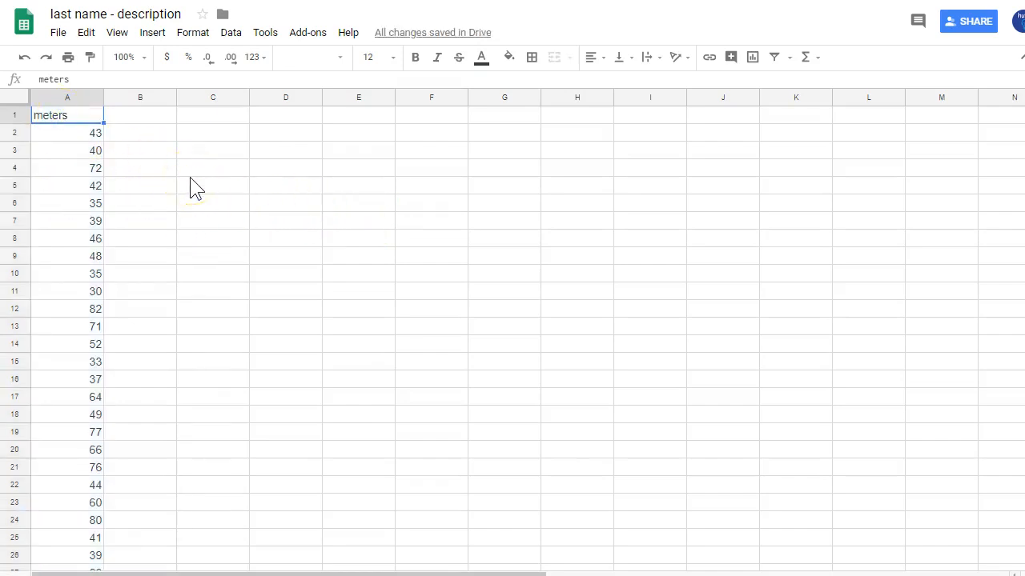
key("Down")
scroll(195, 174, "down", 5)
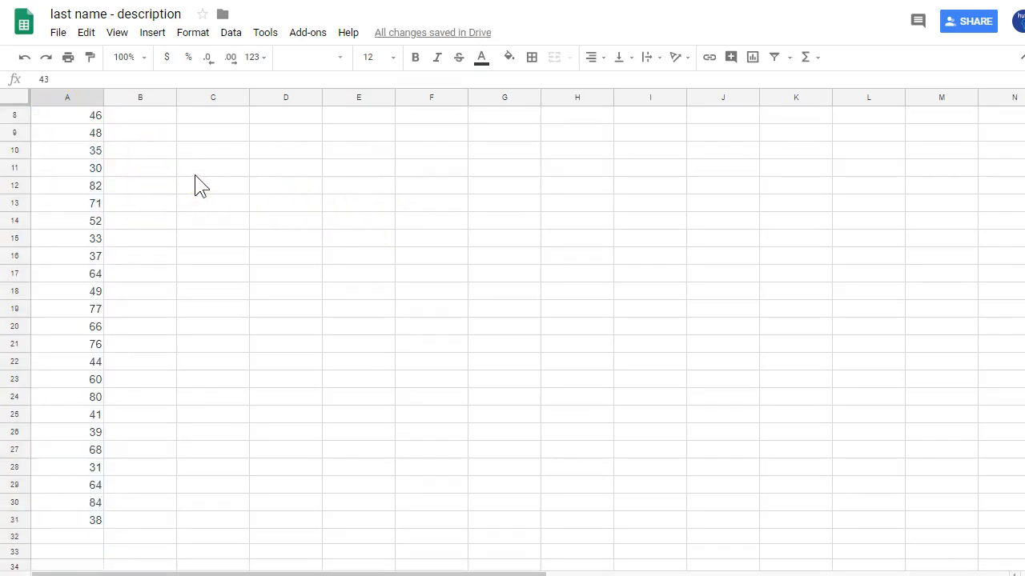
scroll(195, 176, "up", 5)
scroll(199, 212, "down", 8)
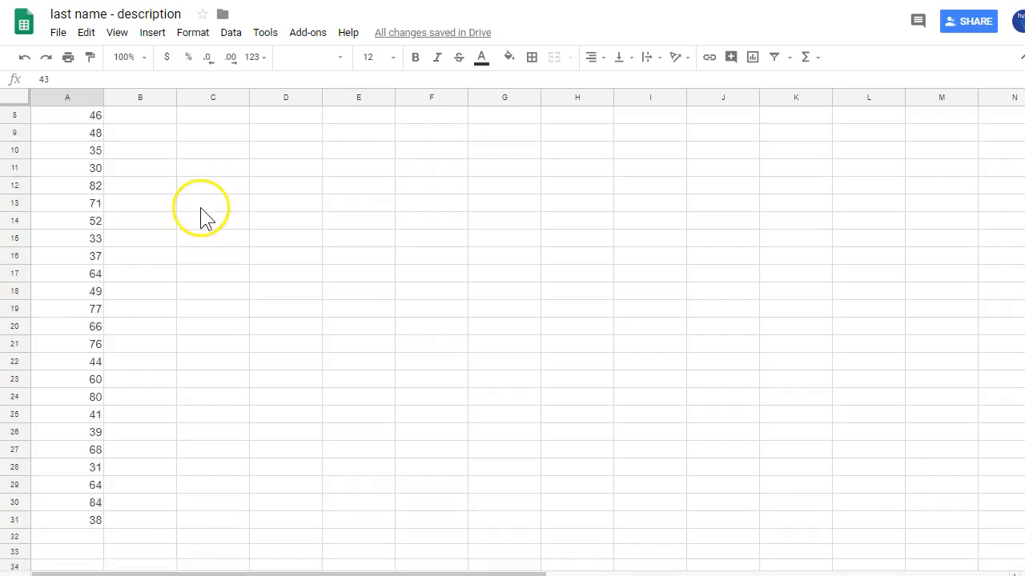
scroll(200, 209, "up", 8)
Enter the label "average" in cell C1 and the label "stdev" in cell C3
key("Up")
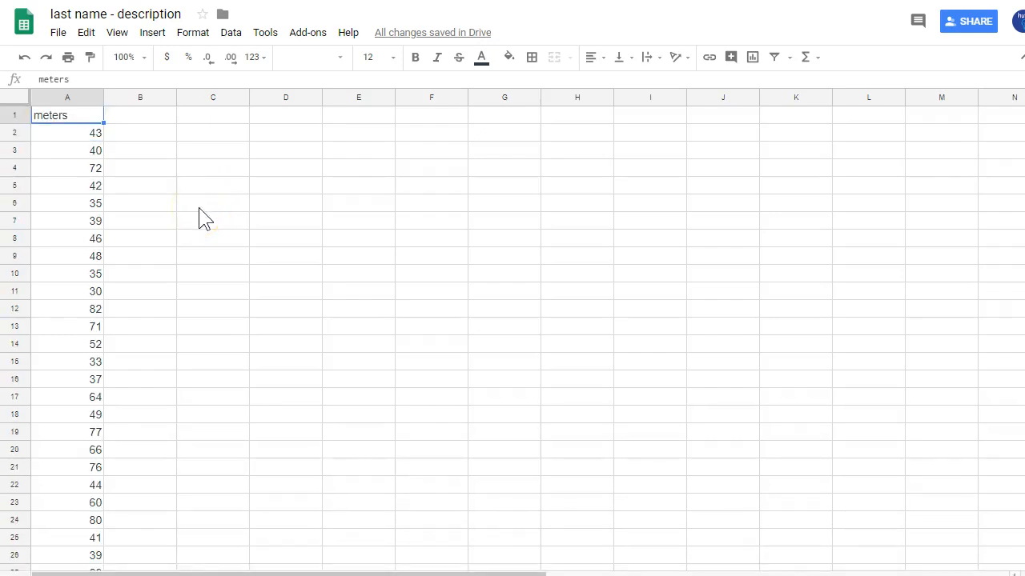
key("Right")
key("Right")
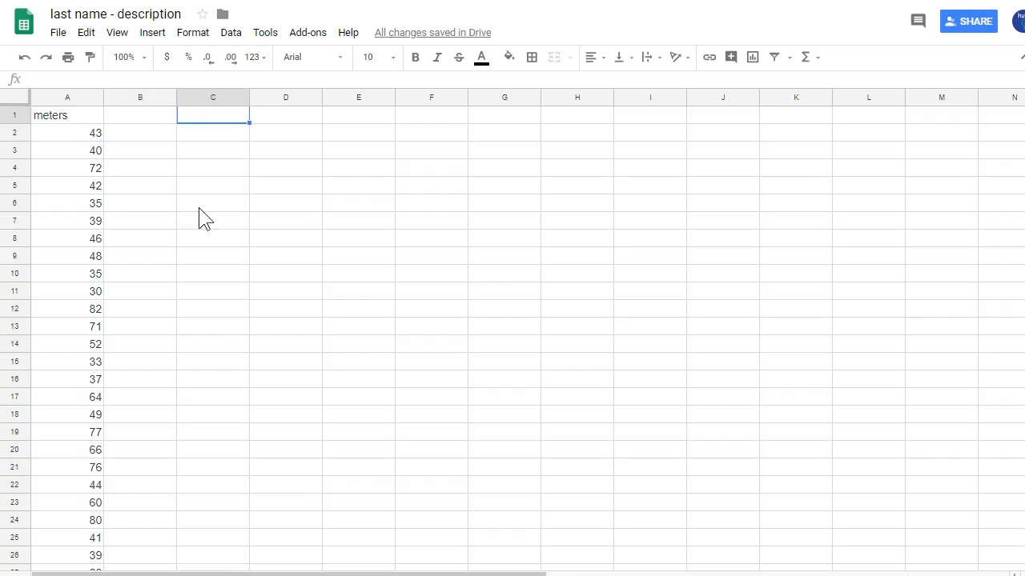
type("average")
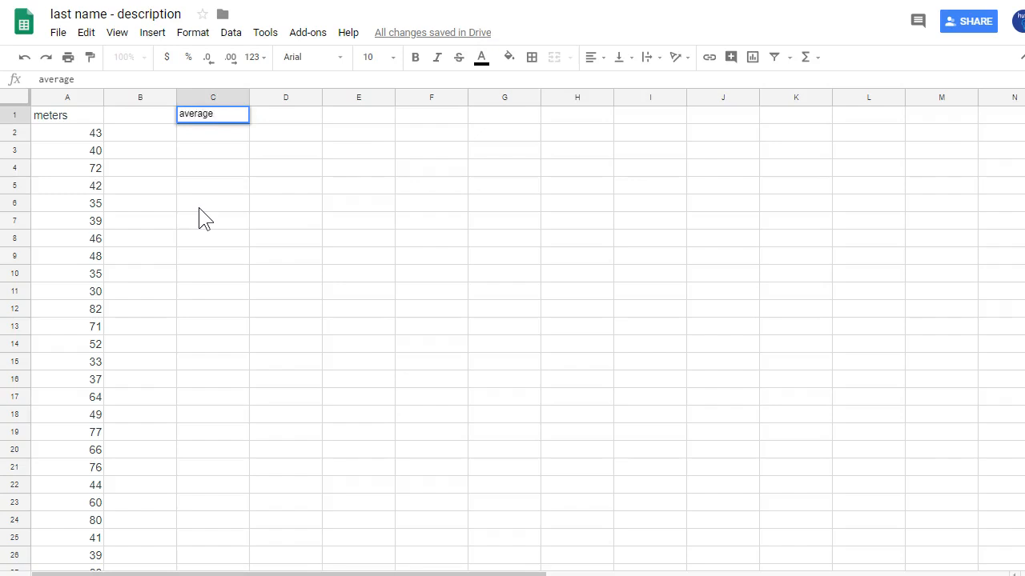
key("Return")
key("Down")
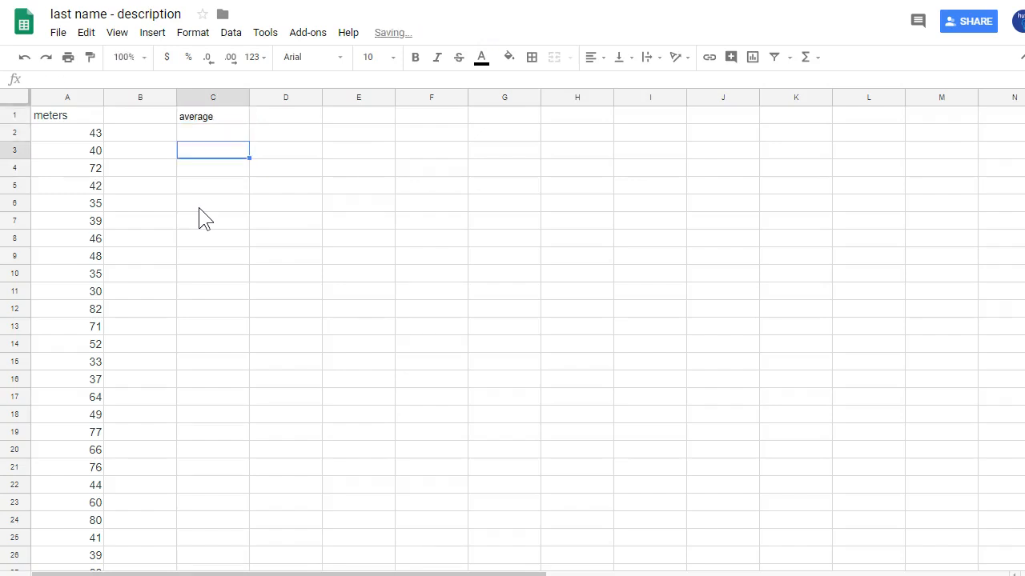
type("stdev")
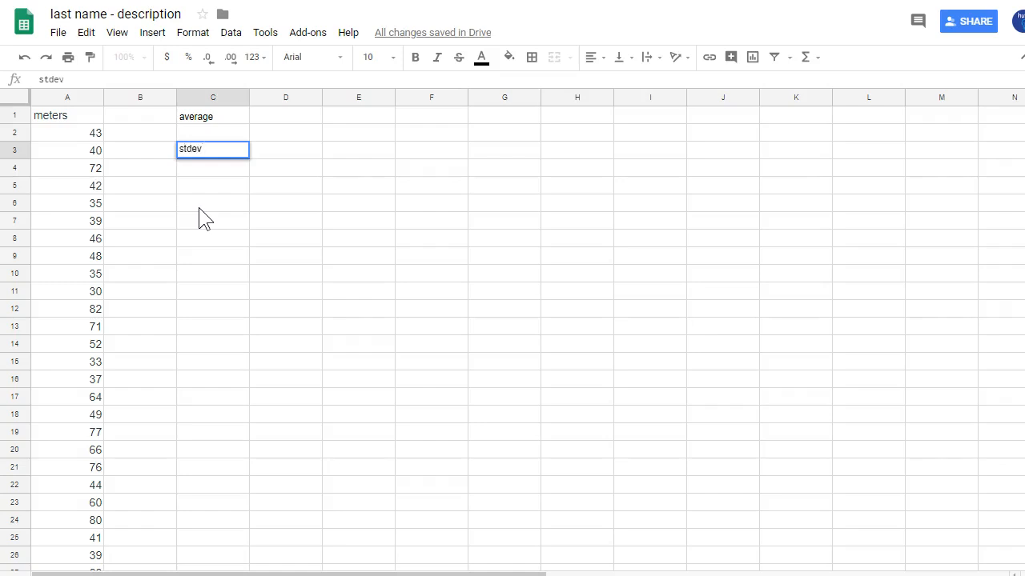
key("Return")
Add the labels "stdeva" in C5, "stdevp" in C7 and "cv%" in C9
key("Down")
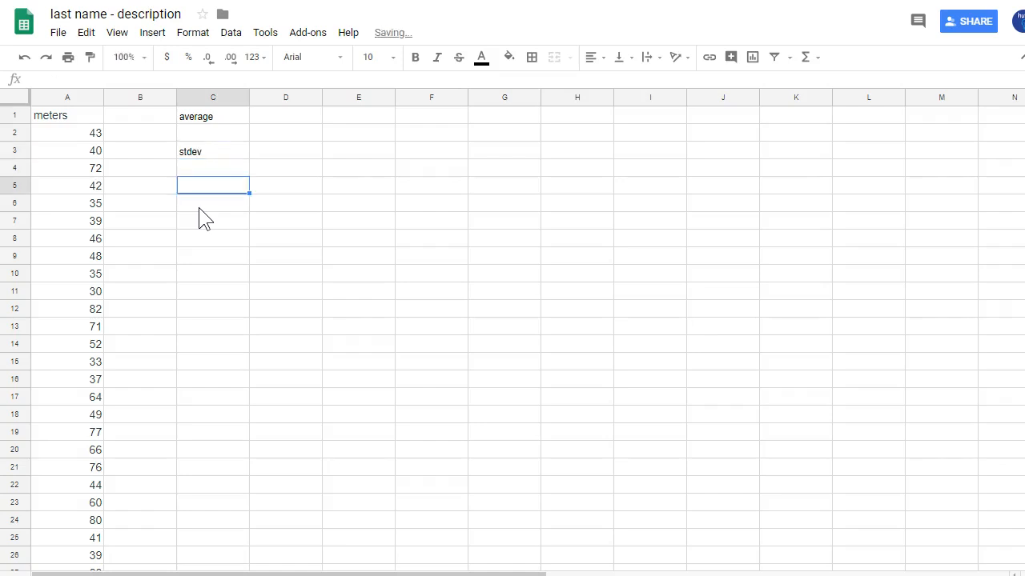
type("stdeva")
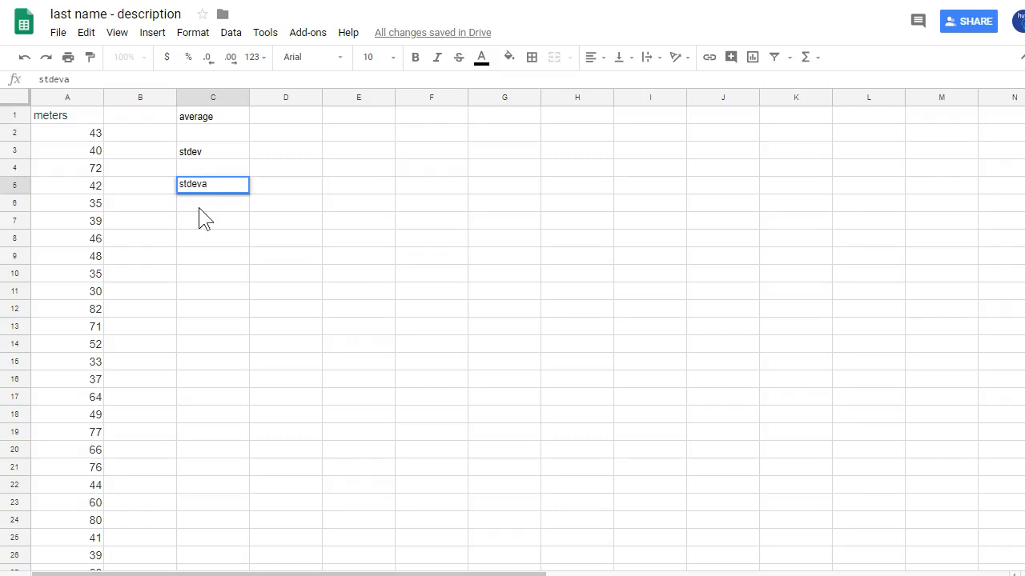
key("Return")
key("Down")
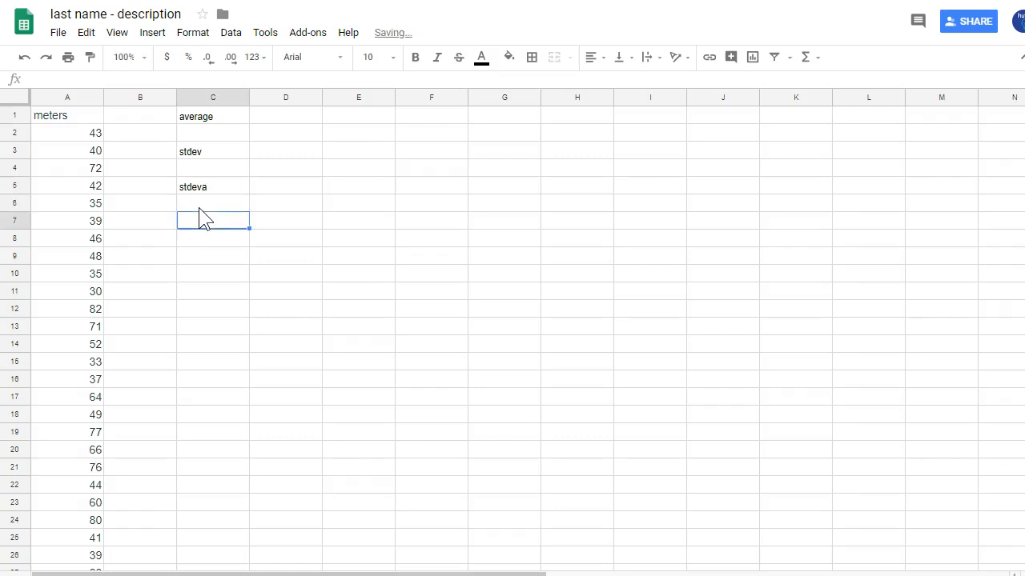
type("stde")
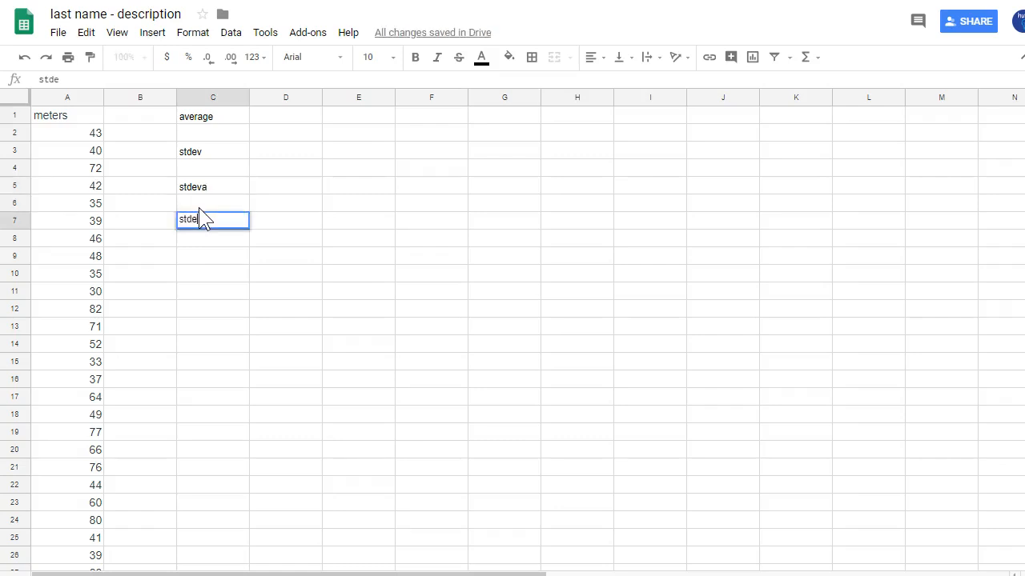
type("vp")
key("Return")
key("Down")
type("cv%")
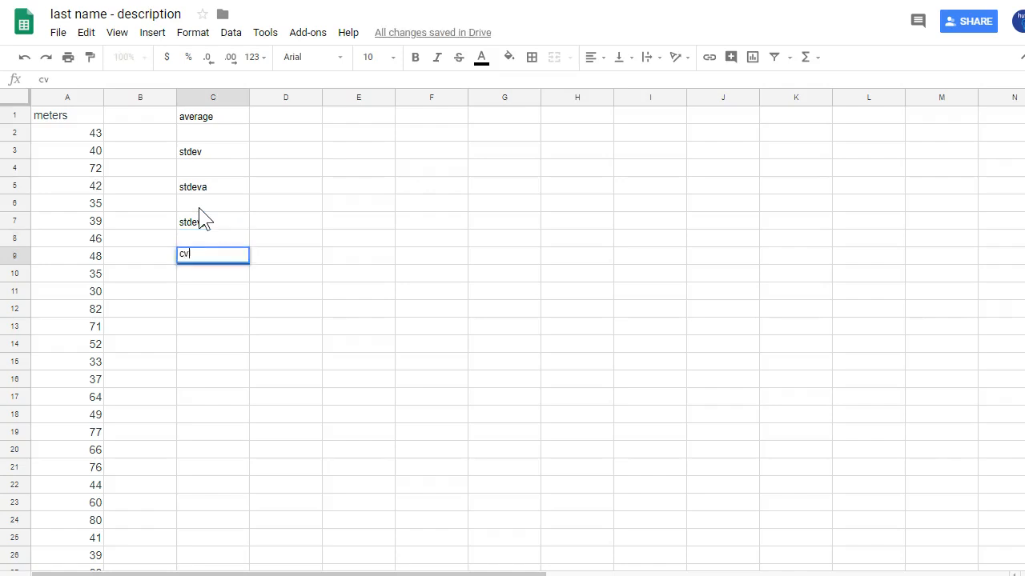
key("Tab")
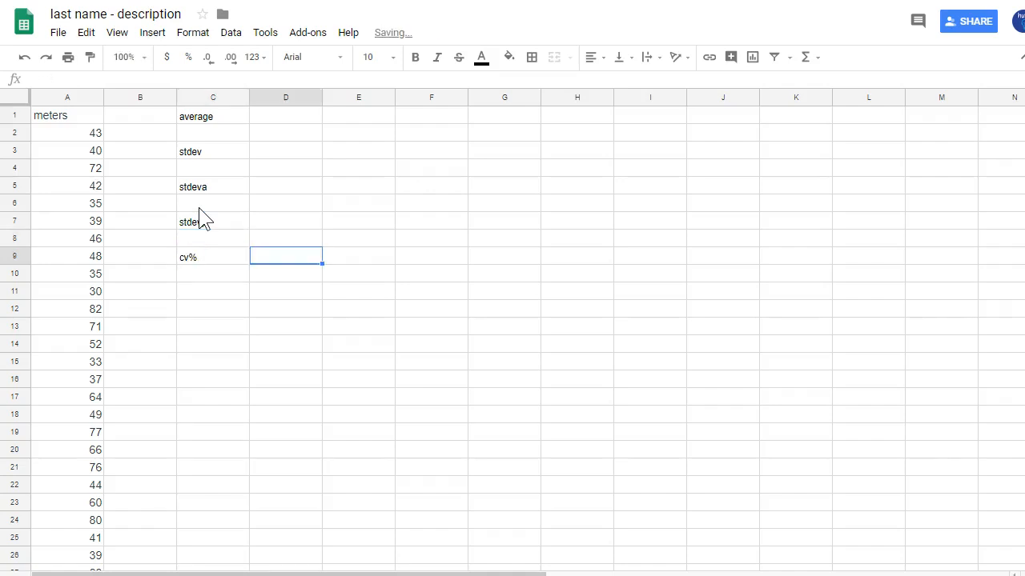
Calculate the average of the meters data in cell D1 with the formula =average(A2:A31)
key("Up")
key("Up")
key("Up")
key("Up")
key("Up")
key("Up")
key("Up")
key("Up")
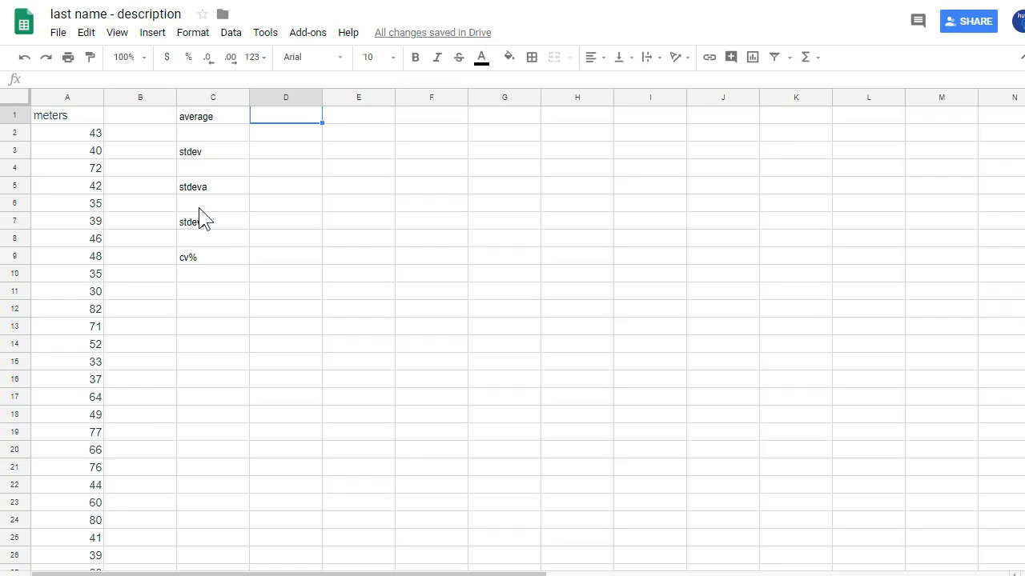
type("=")
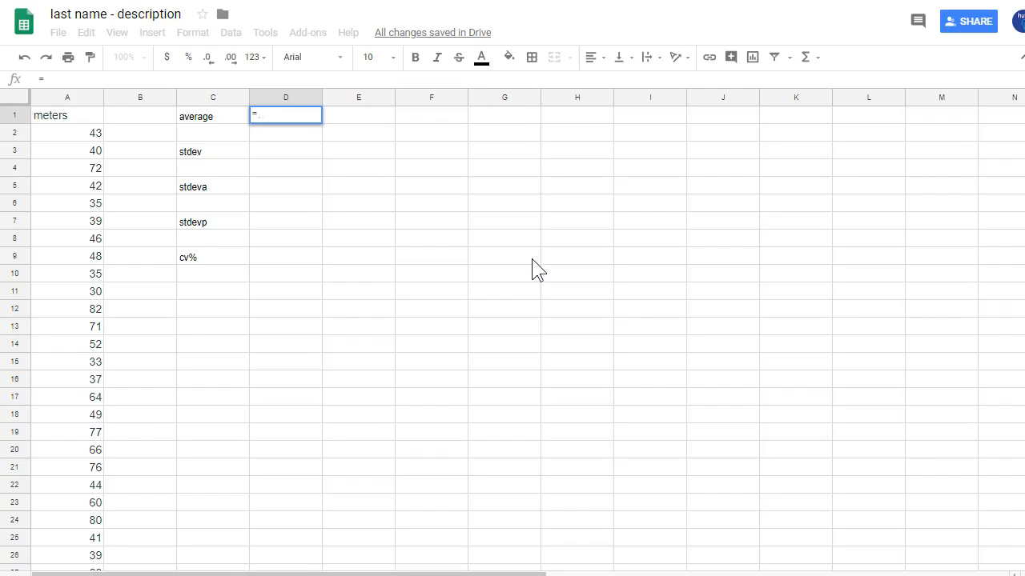
type("average")
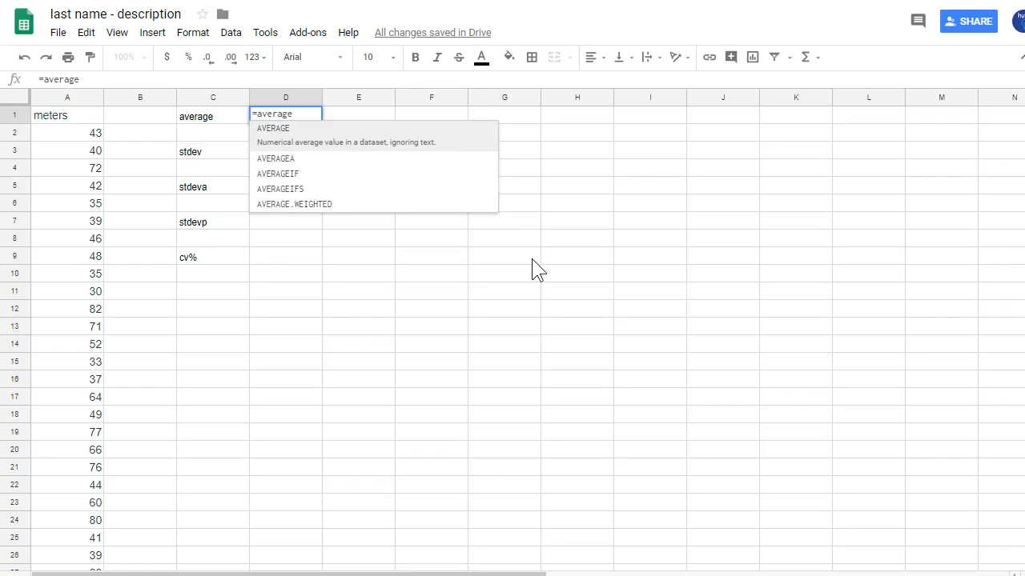
type("(")
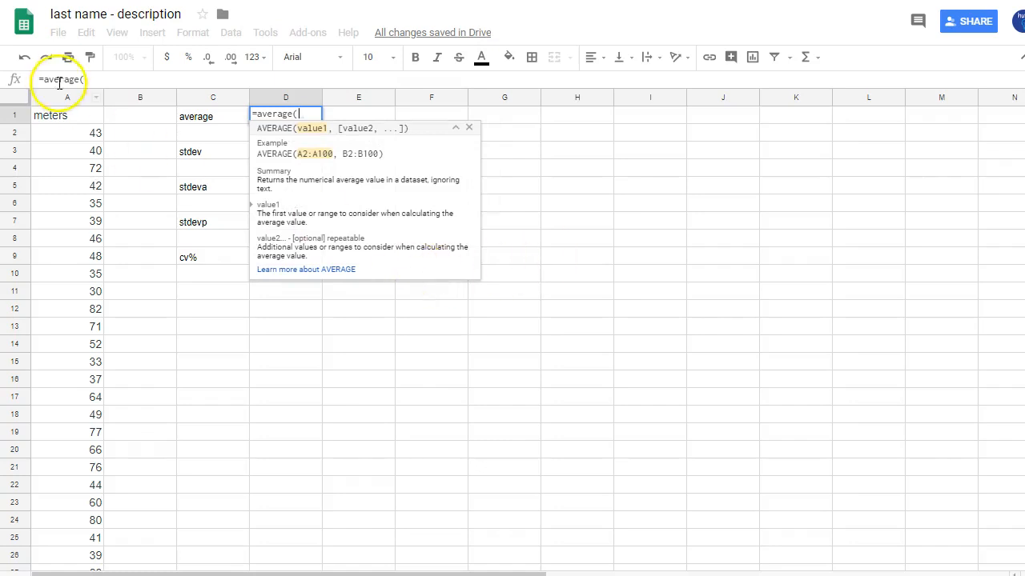
left_click(69, 135)
key("ctrl+shift+Down")
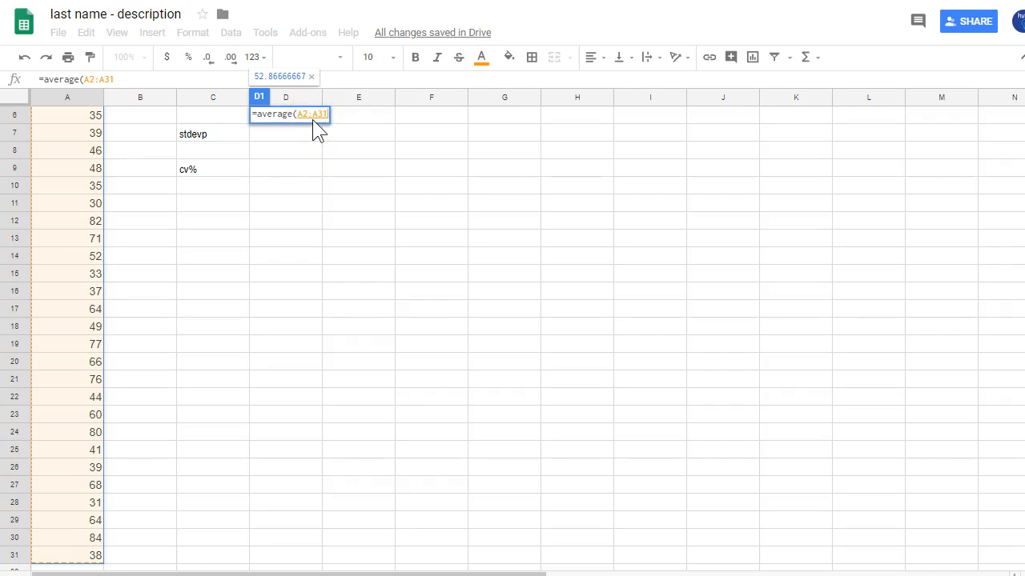
type(")")
key("Return")
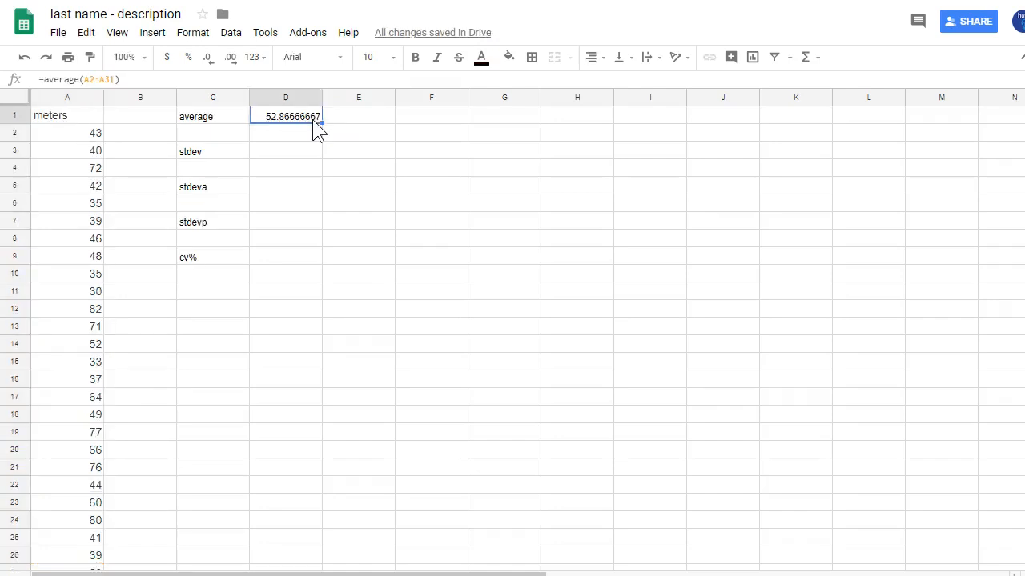
Calculate the sample standard deviation of the meters data in cell D3 with =stdev(a2:a31)
left_click(312, 120)
key("Down")
key("Down")
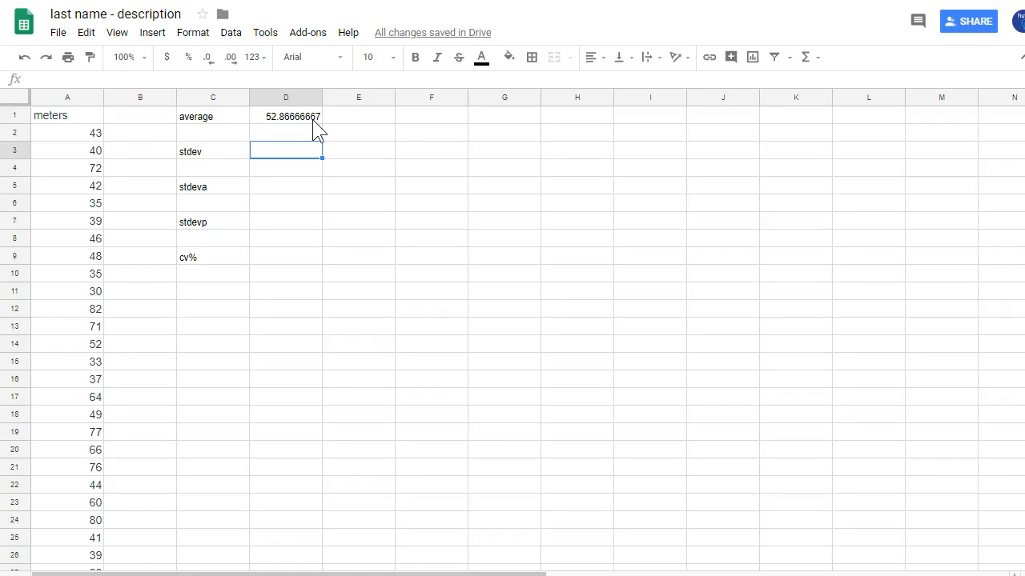
type("=")
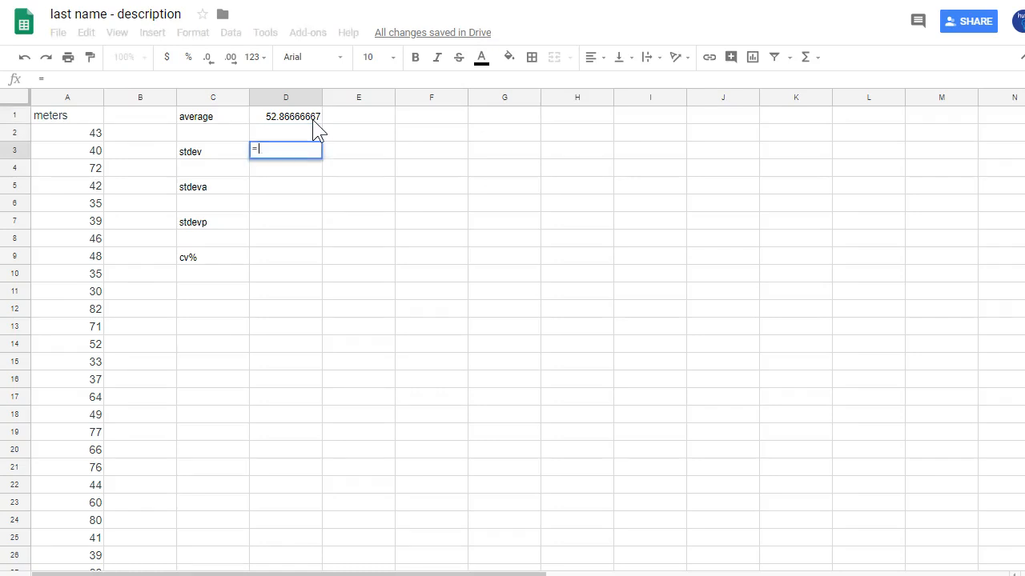
type("stdev")
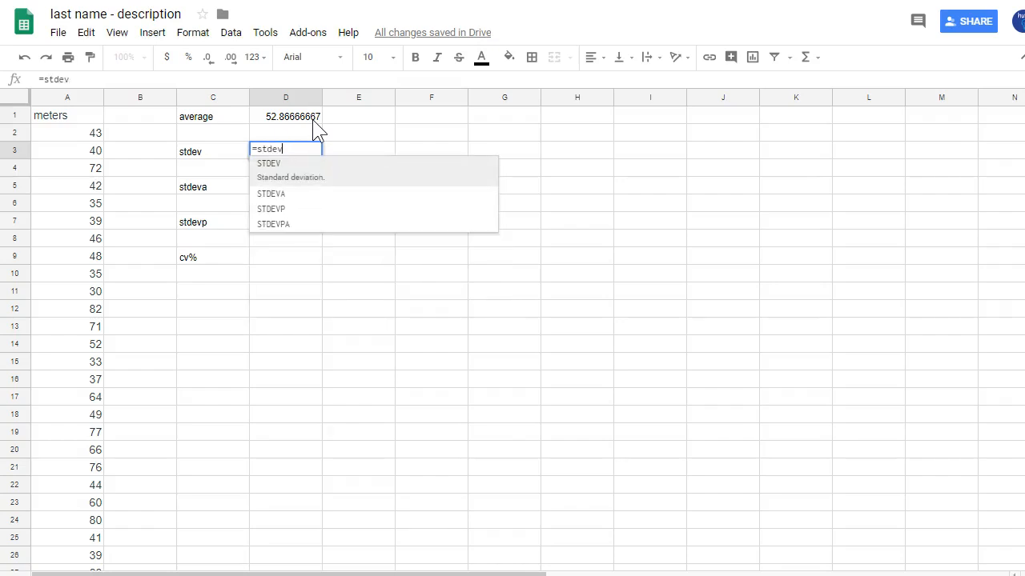
type("(")
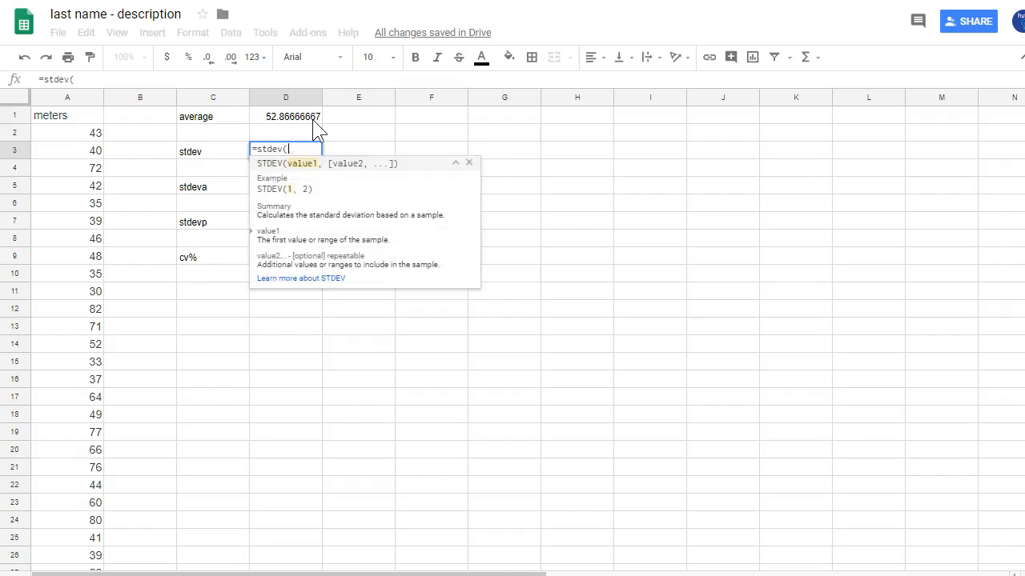
type("a2")
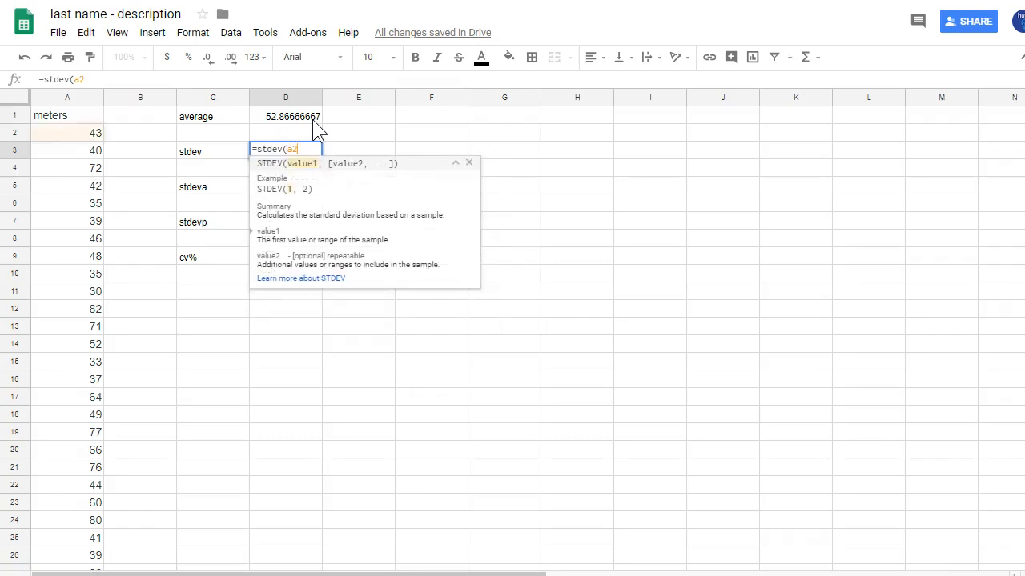
type(":a")
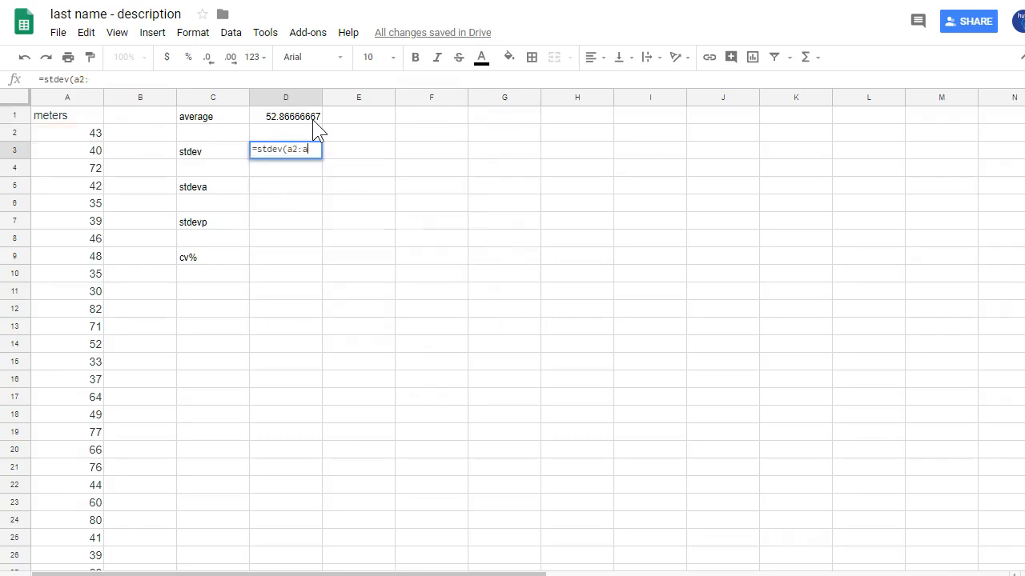
type("31")
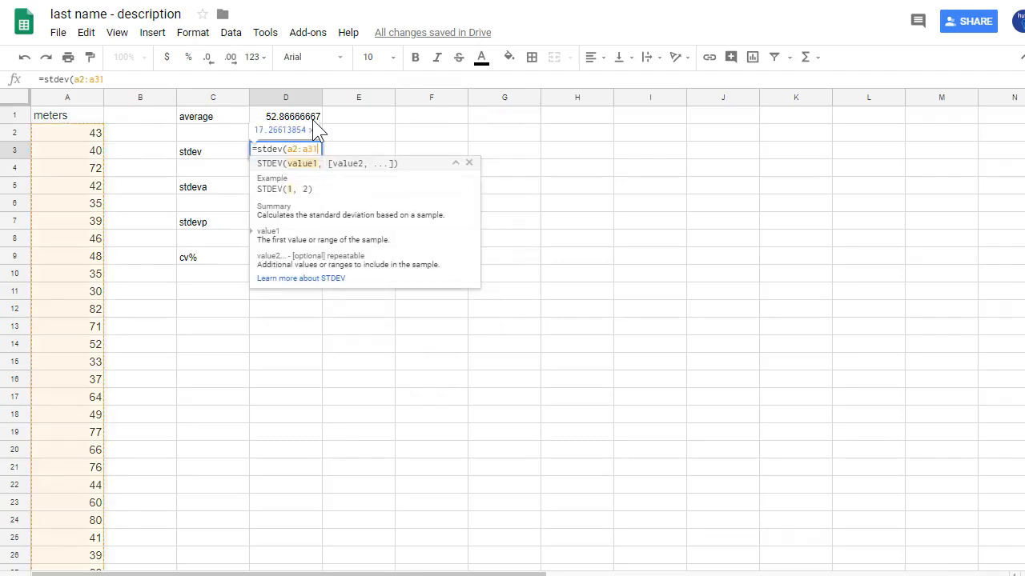
type(")")
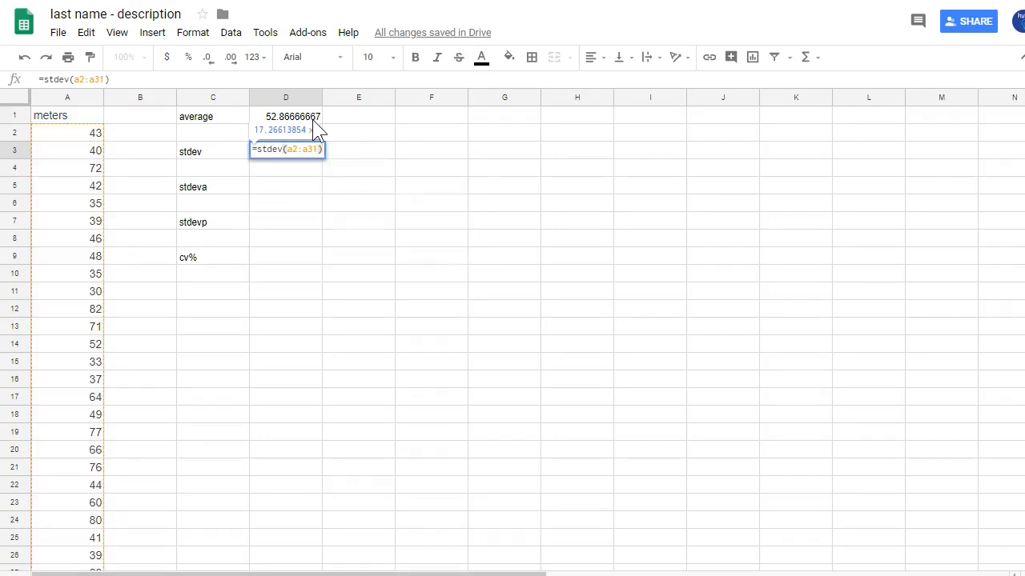
key("Return")
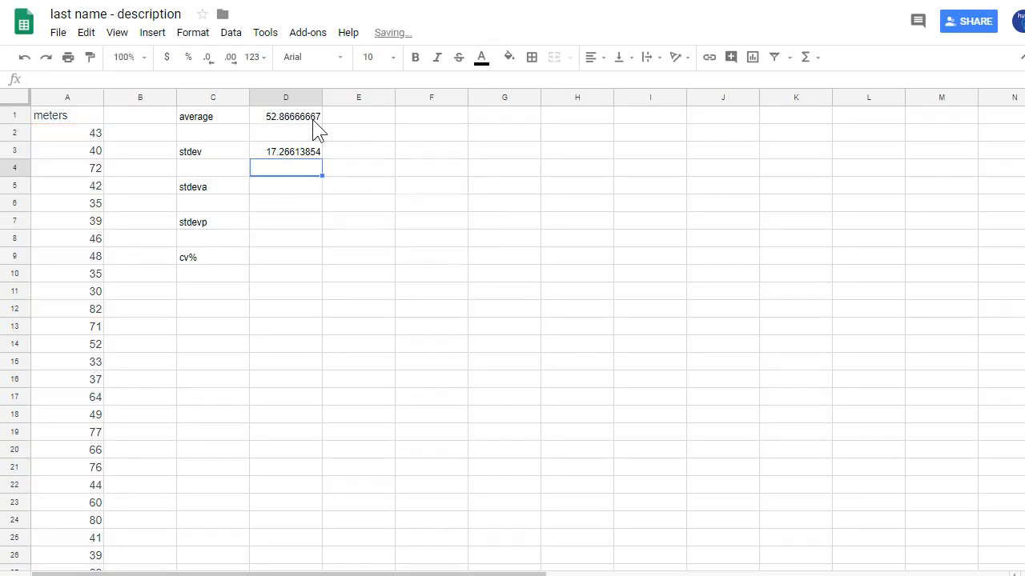
Check which rows the meters data in column A covers, from its header down to its last value
key("Down")
key("Down")
key("Up")
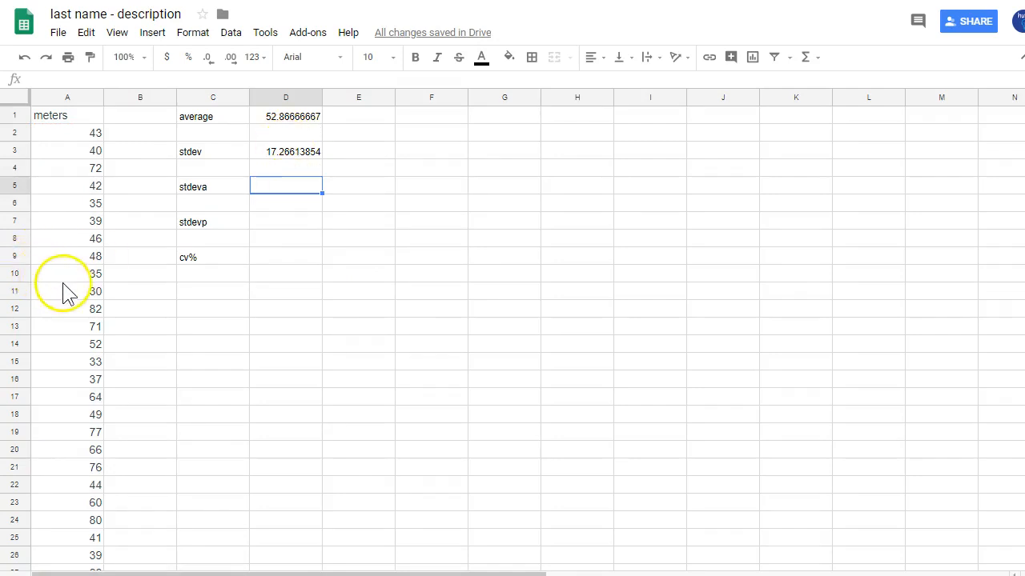
scroll(68, 293, "down", 3)
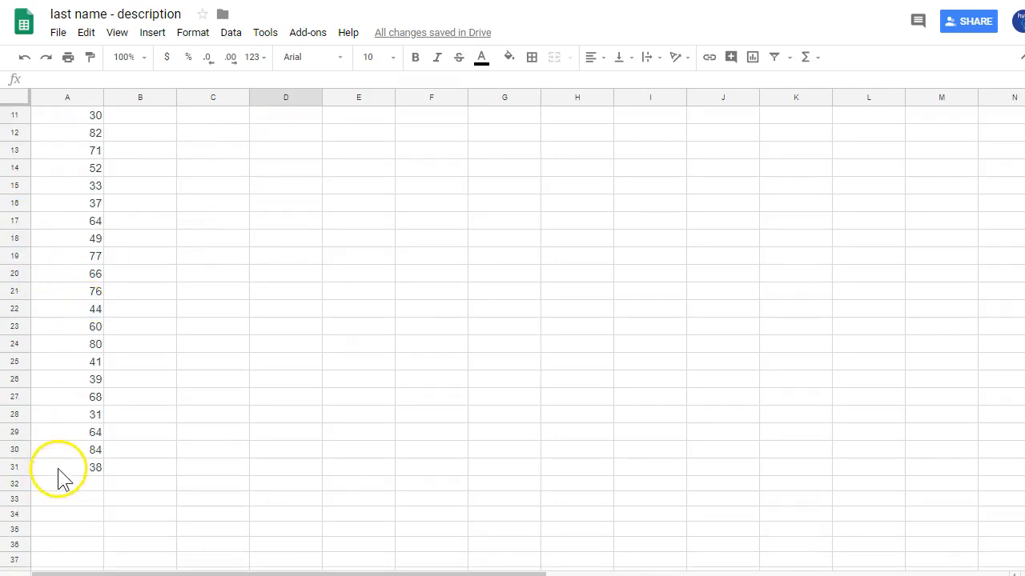
scroll(245, 469, "up", 3)
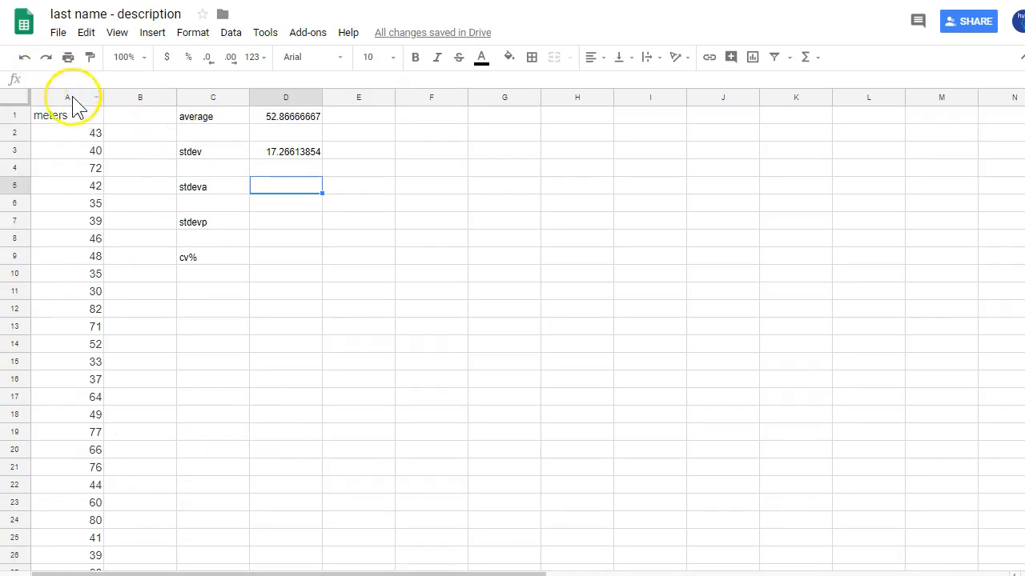
scroll(75, 343, "down", 2)
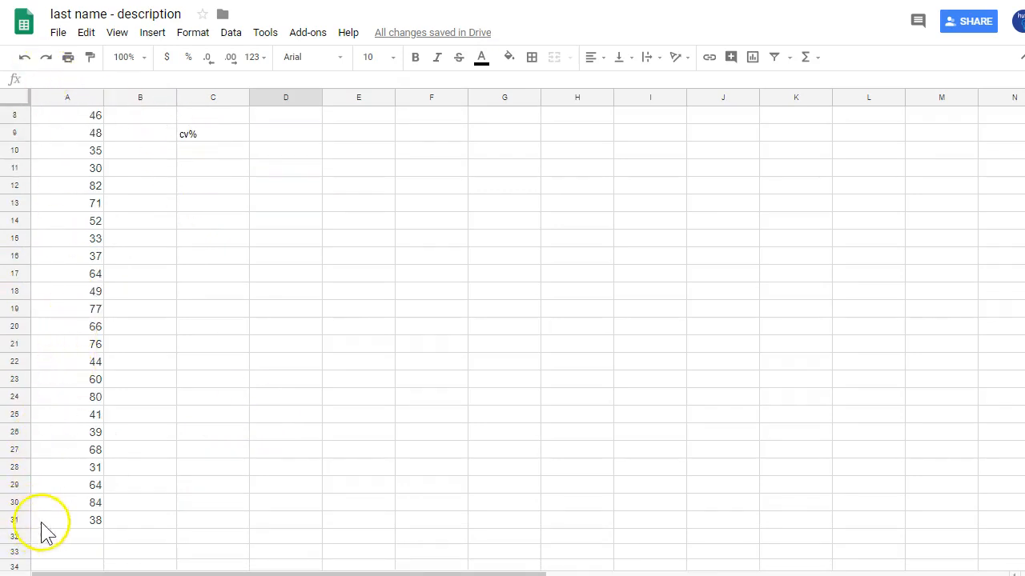
left_click(90, 522)
scroll(308, 357, "up", 2)
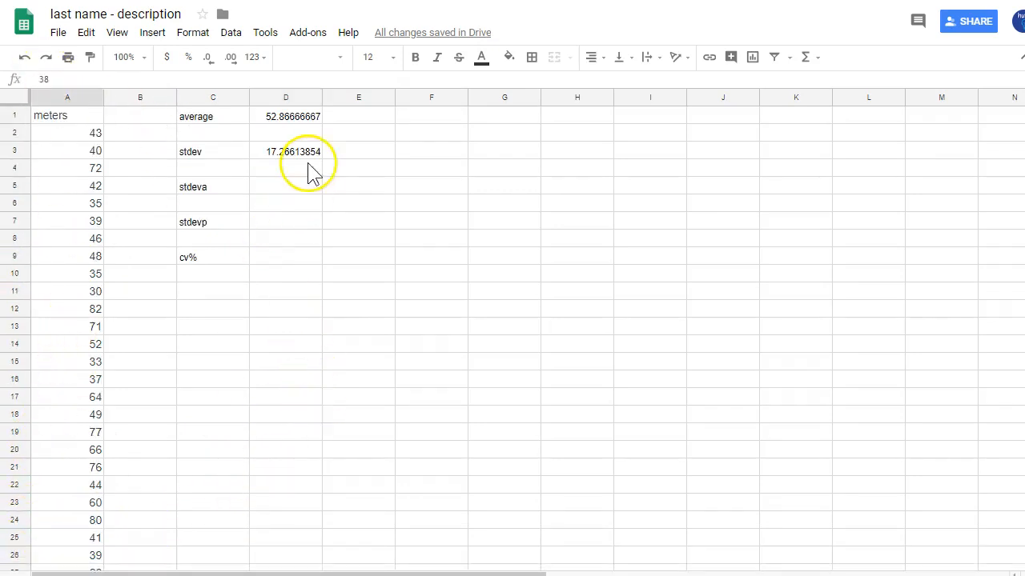
Calculate the stdeva of the meters data in cell D5 with the formula =stdeva(a2:a31)
left_click(303, 192)
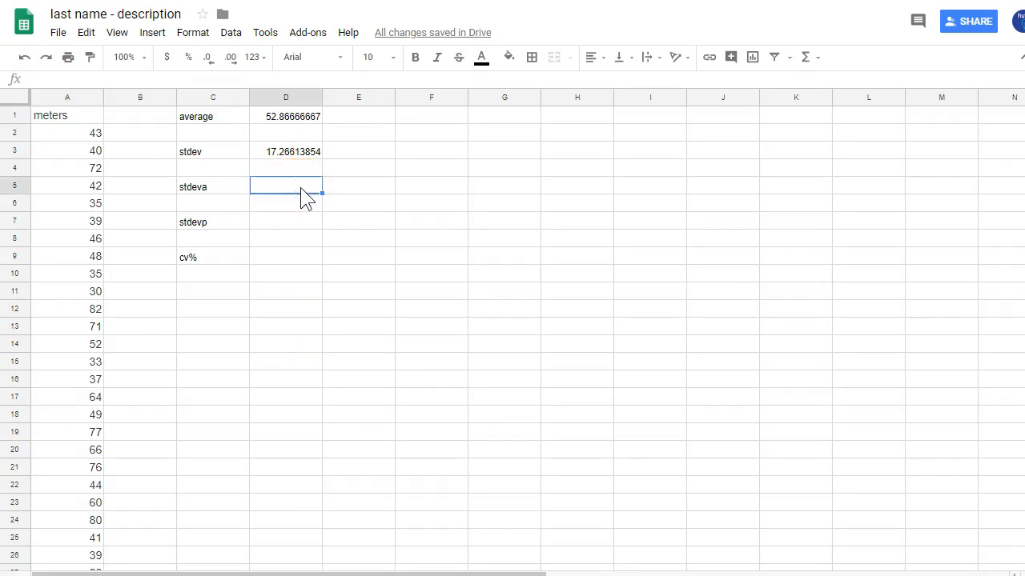
type("=")
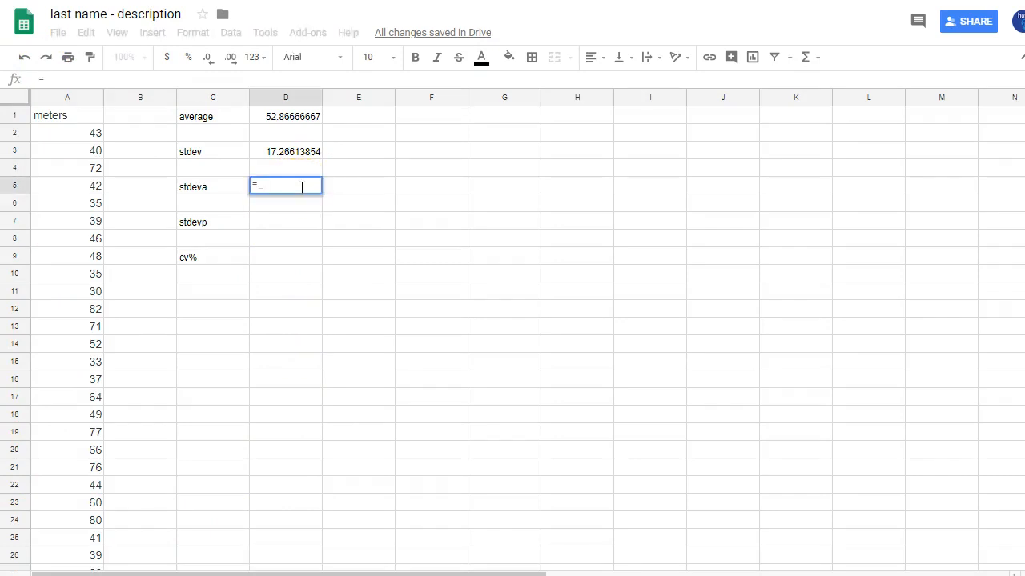
type("std")
type("a")
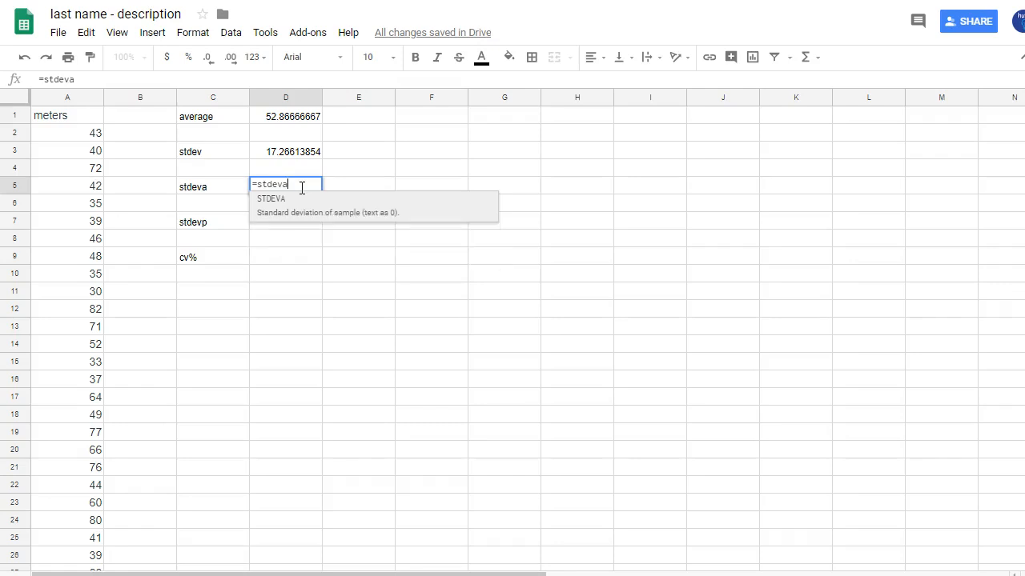
type("(")
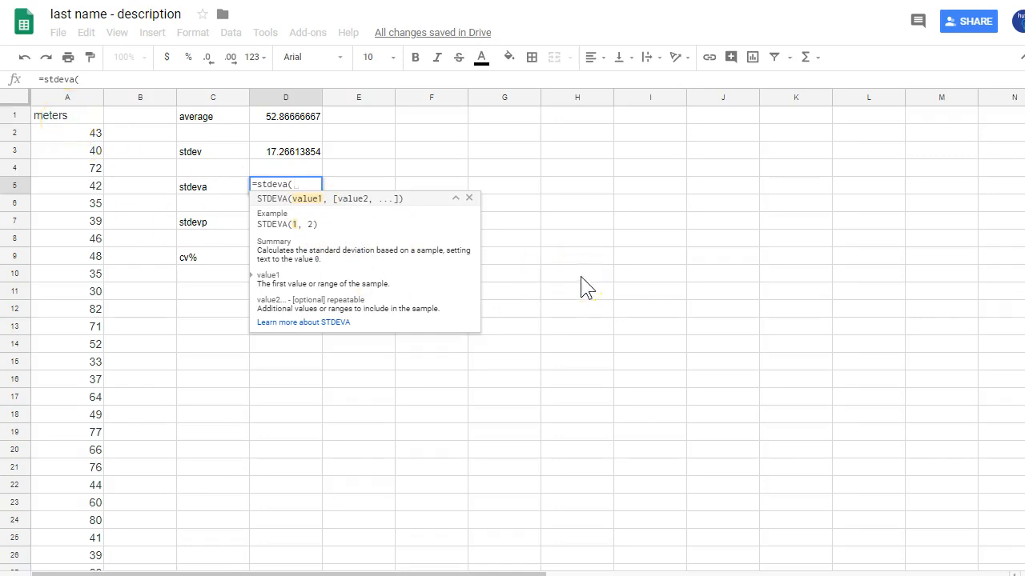
type("a2:")
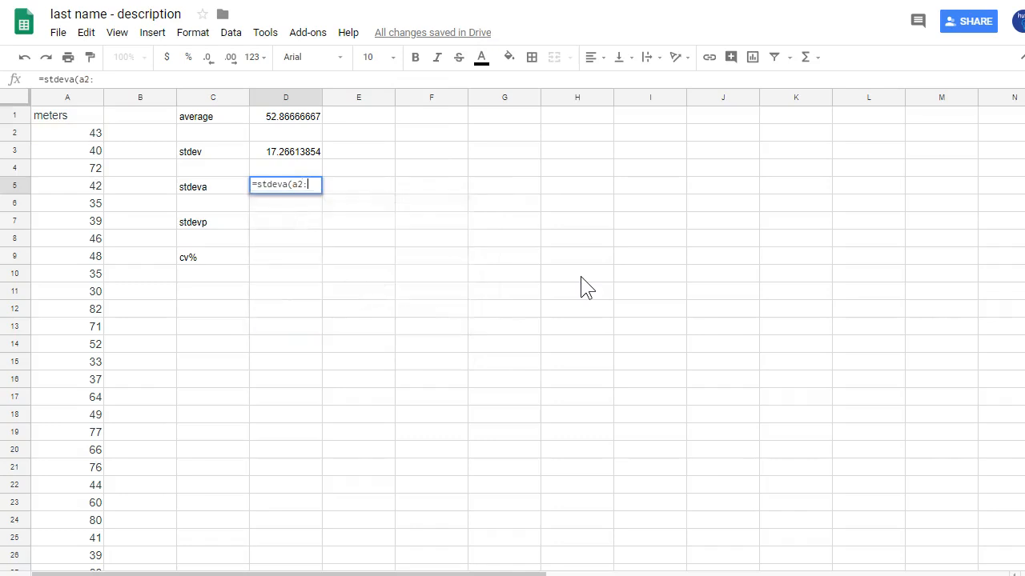
type("a31")
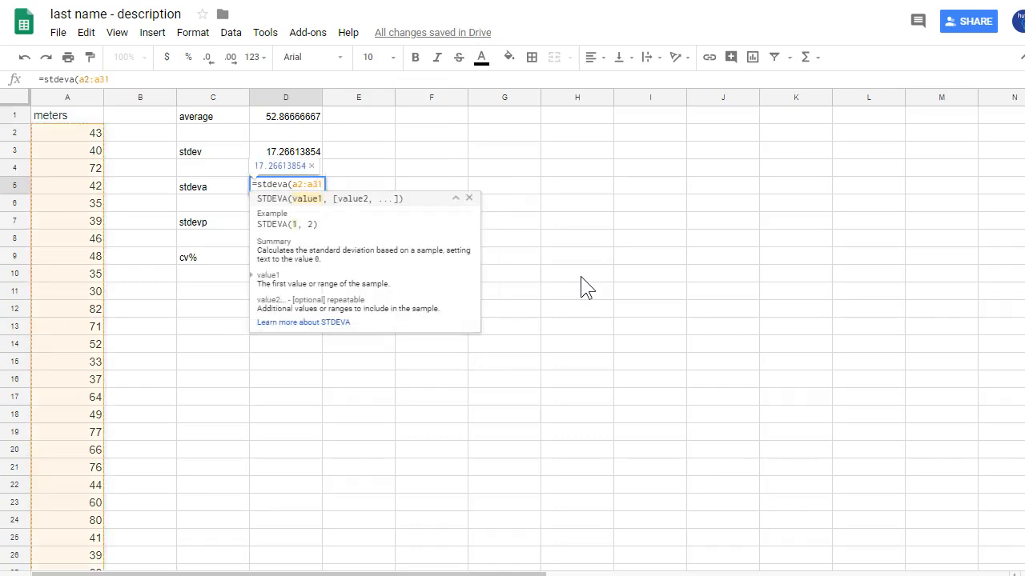
type(")")
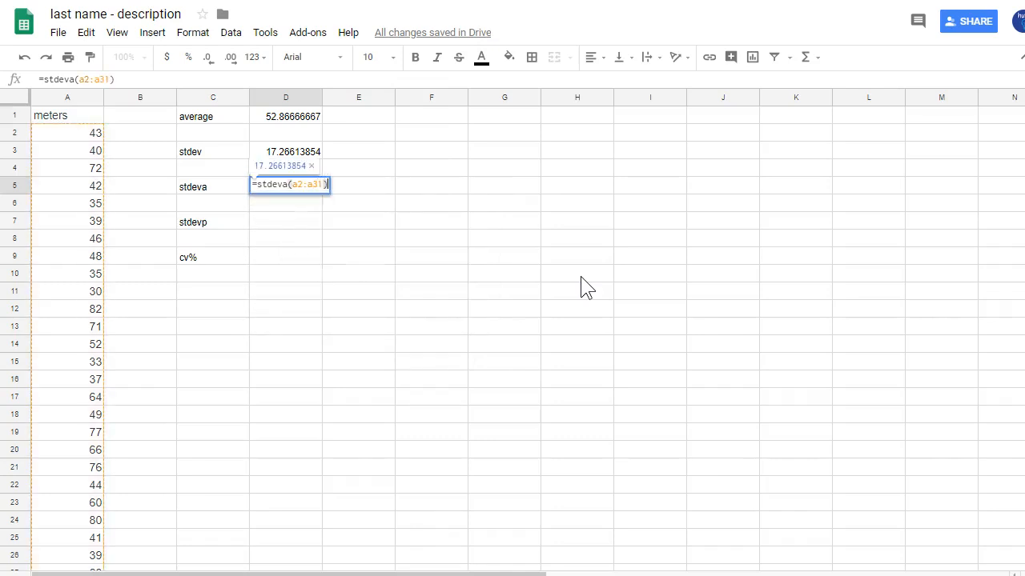
key("Return")
Calculate the population standard deviation of the meters data in cell D7 with =stdevp(a2:a31)
key("Down")
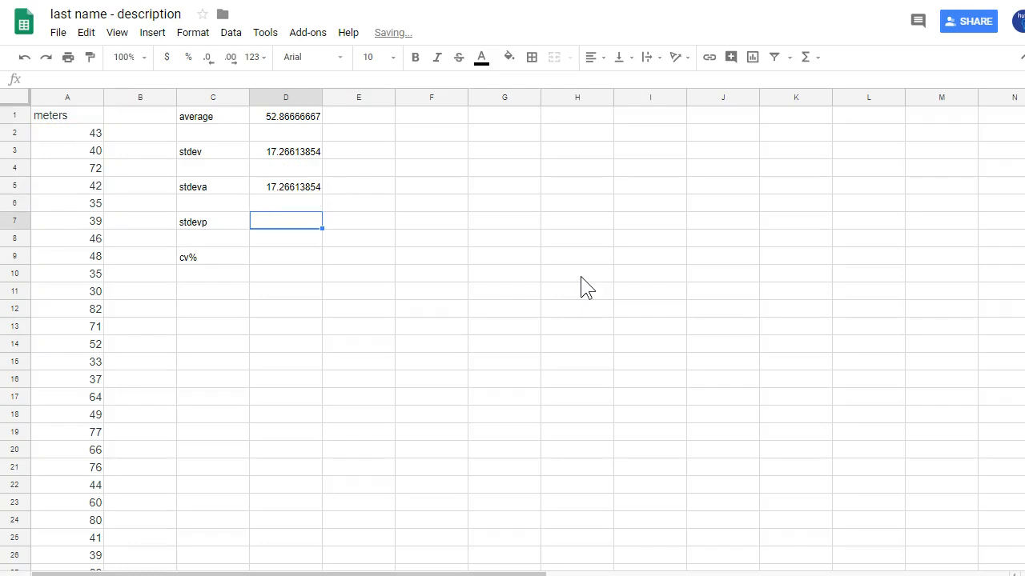
type("=")
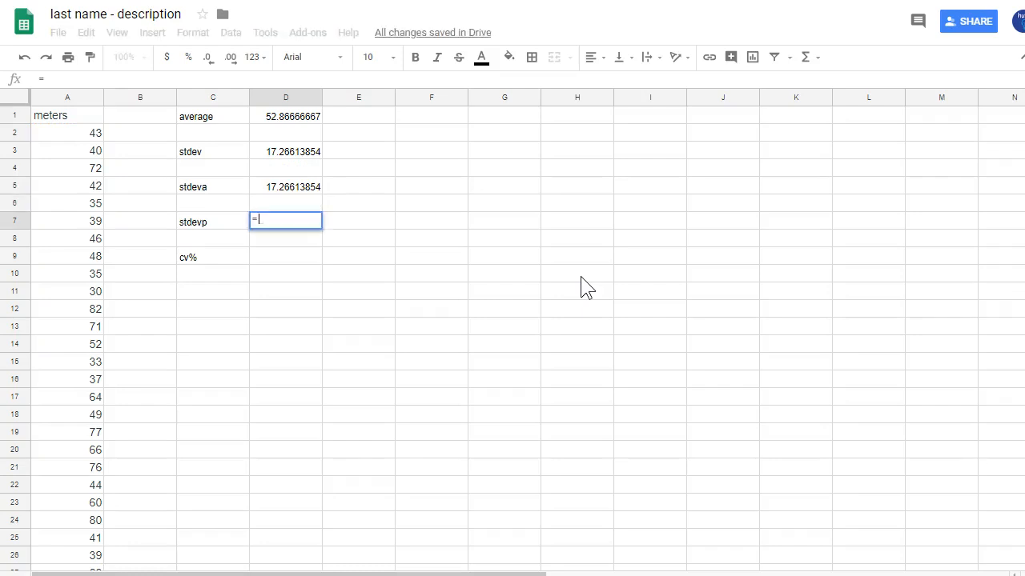
type("stdevp")
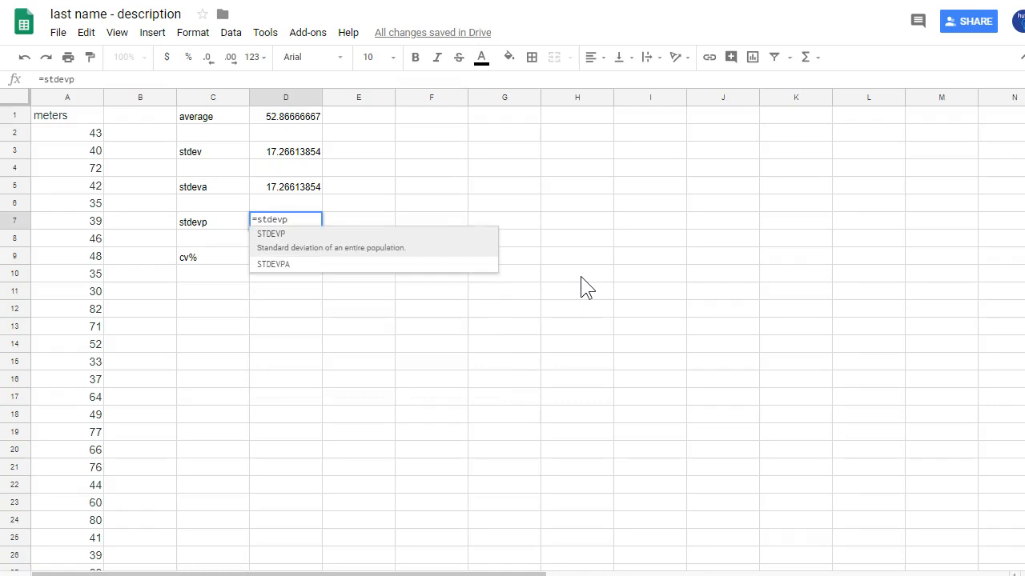
type("(a2:a")
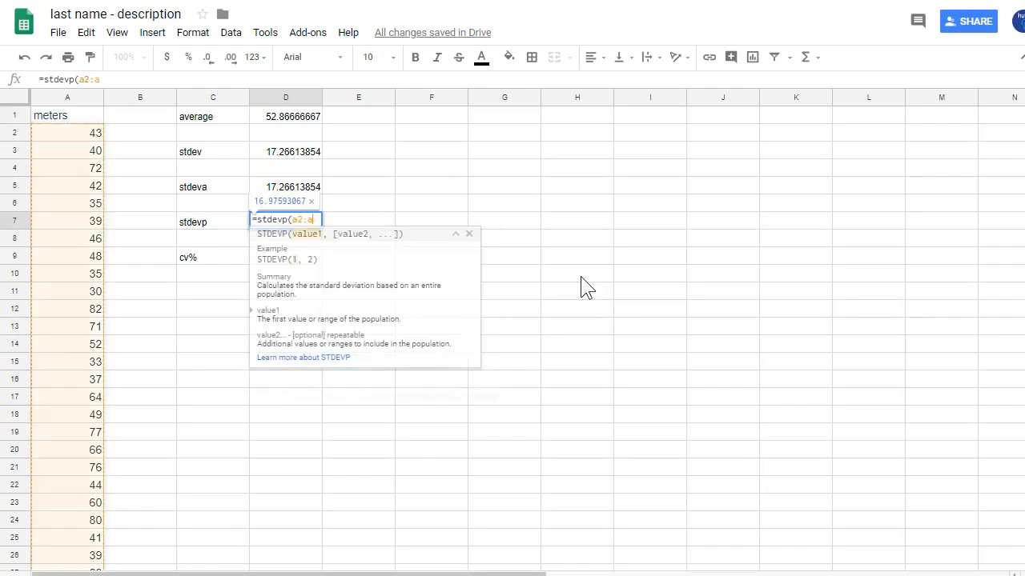
type("31)")
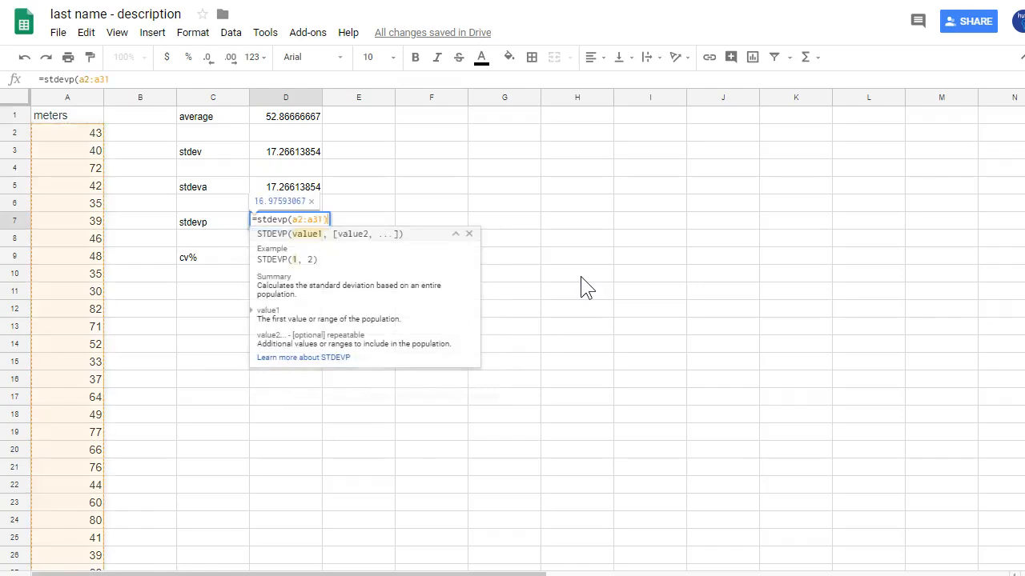
key("Return")
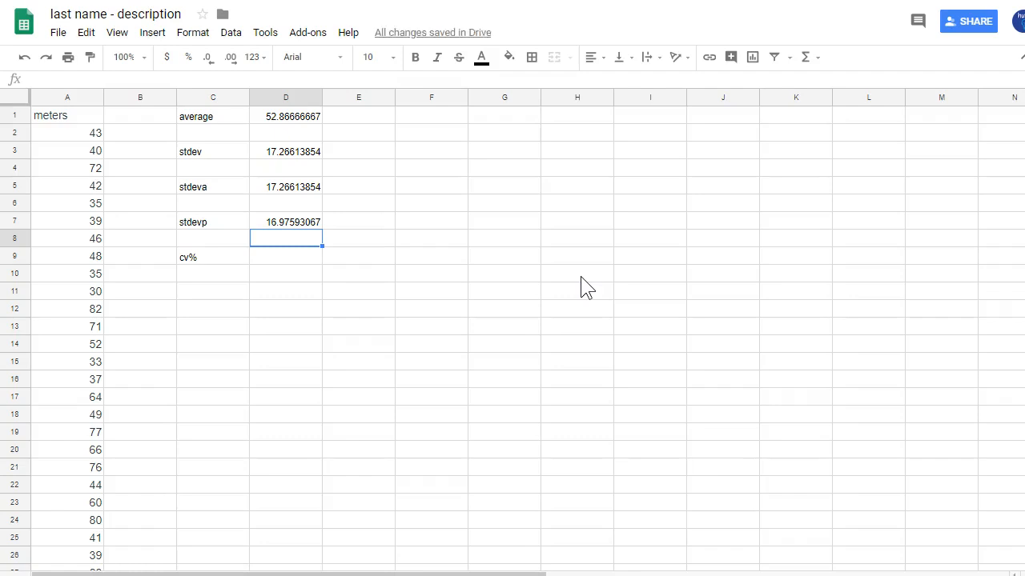
Highlight the stdevp label and its result in C7:D7 with a yellow fill and blue text
key("Down")
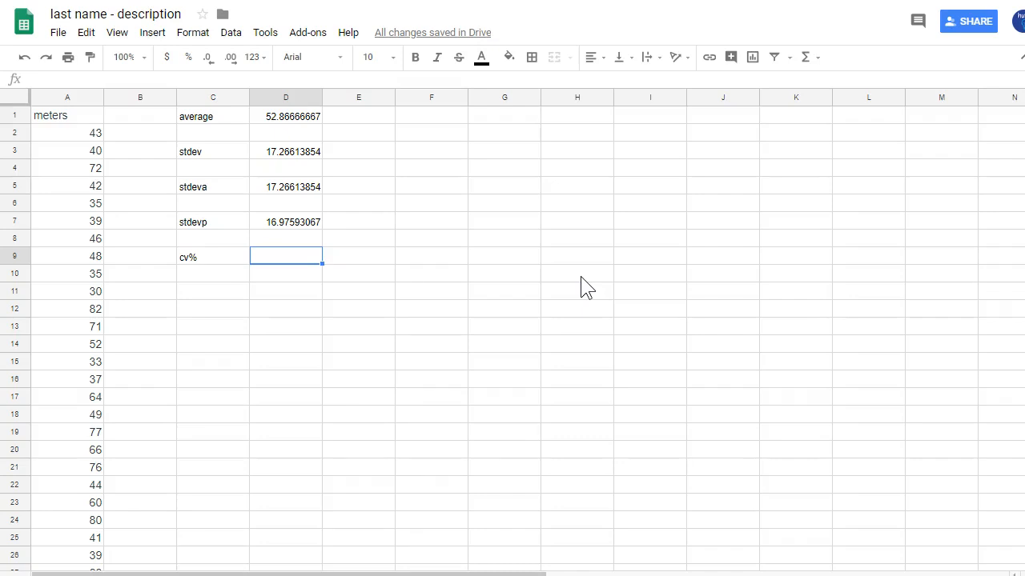
key("Up")
key("Up")
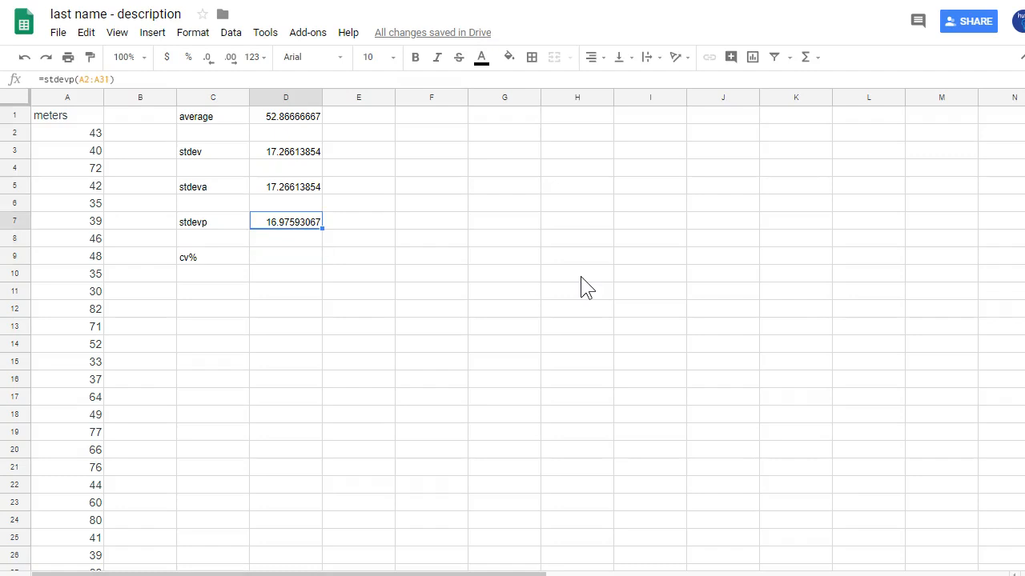
key("shift+Left")
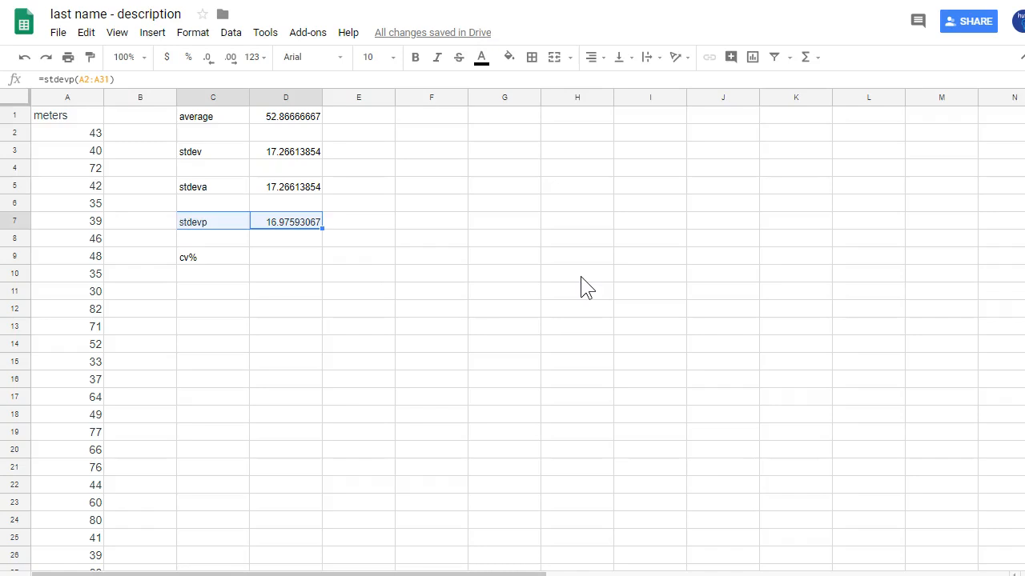
left_click(512, 60)
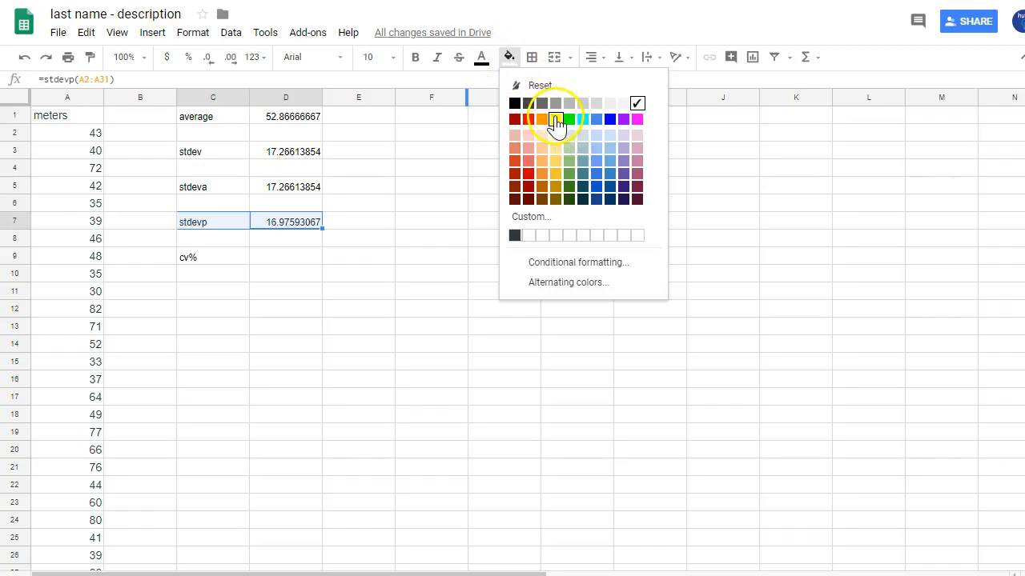
left_click(555, 120)
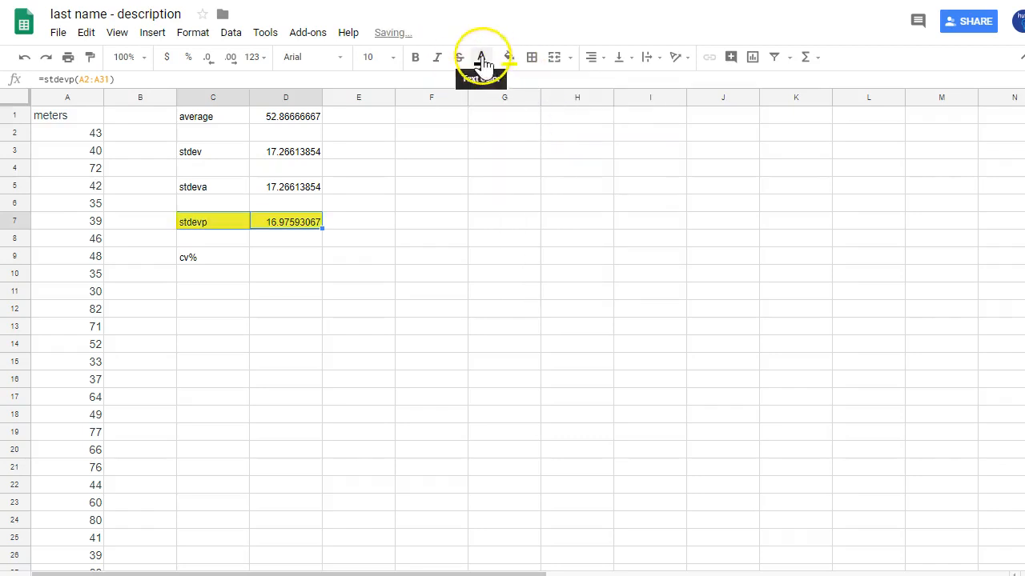
left_click(483, 61)
left_click(582, 121)
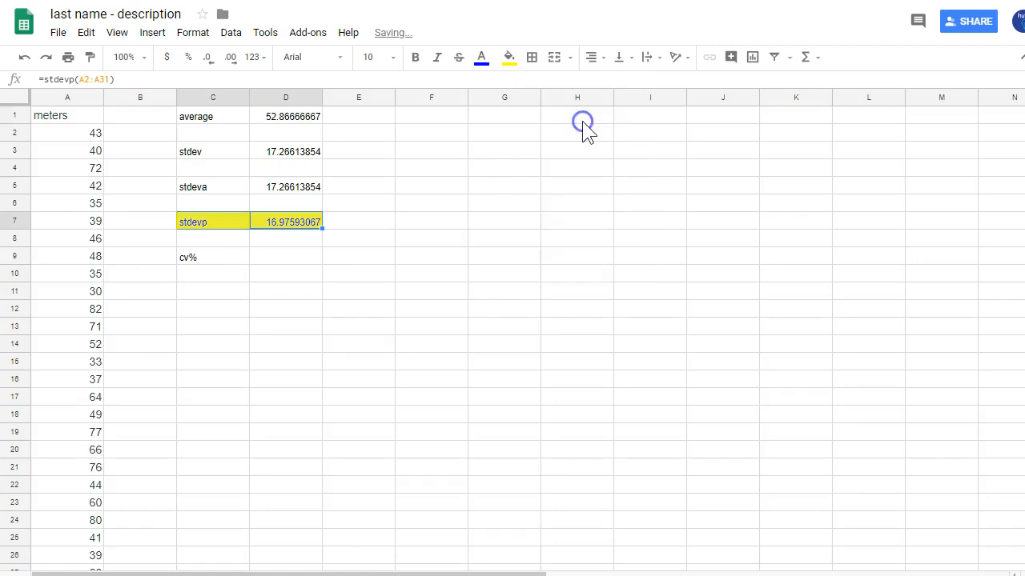
Give the average label and its result in C1:D1 a yellow fill and blue text
left_click_drag(227, 115, 292, 120)
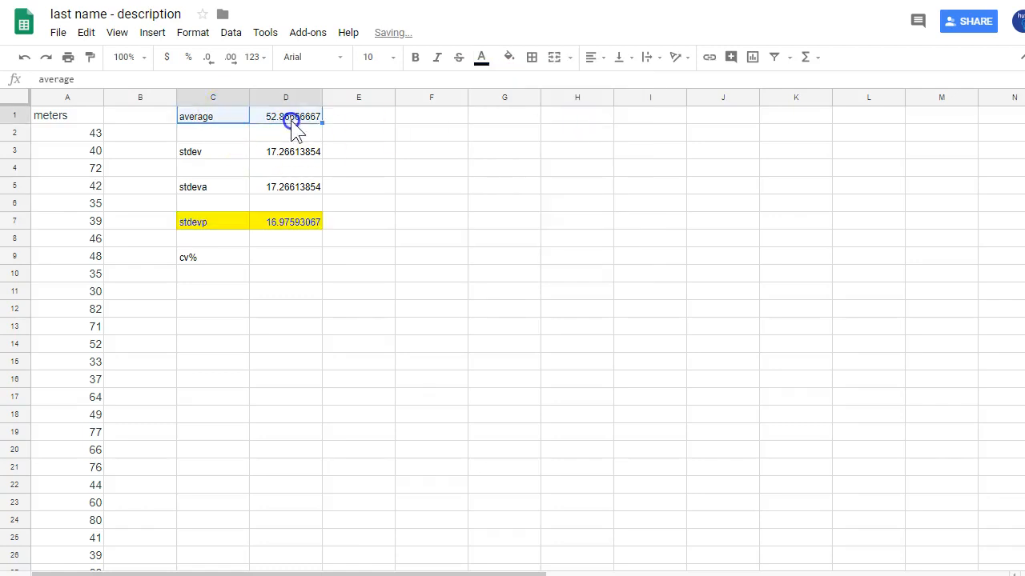
left_click(509, 58)
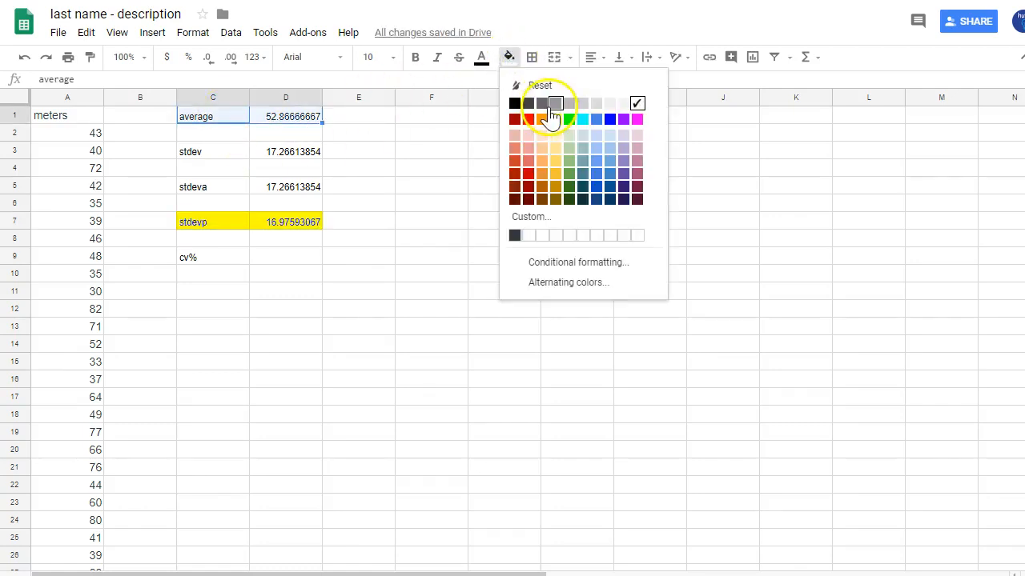
left_click(555, 120)
left_click(482, 58)
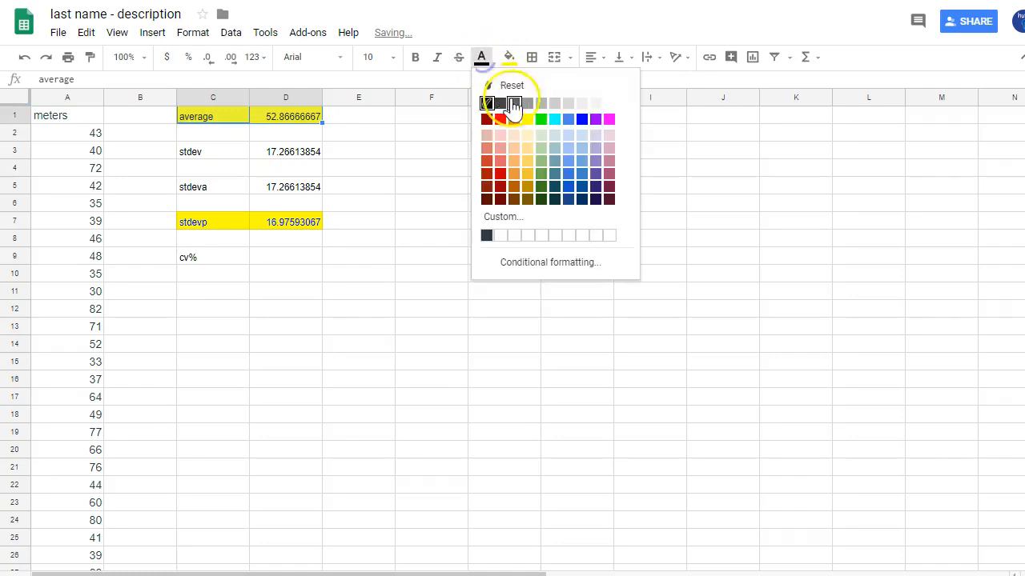
left_click(583, 119)
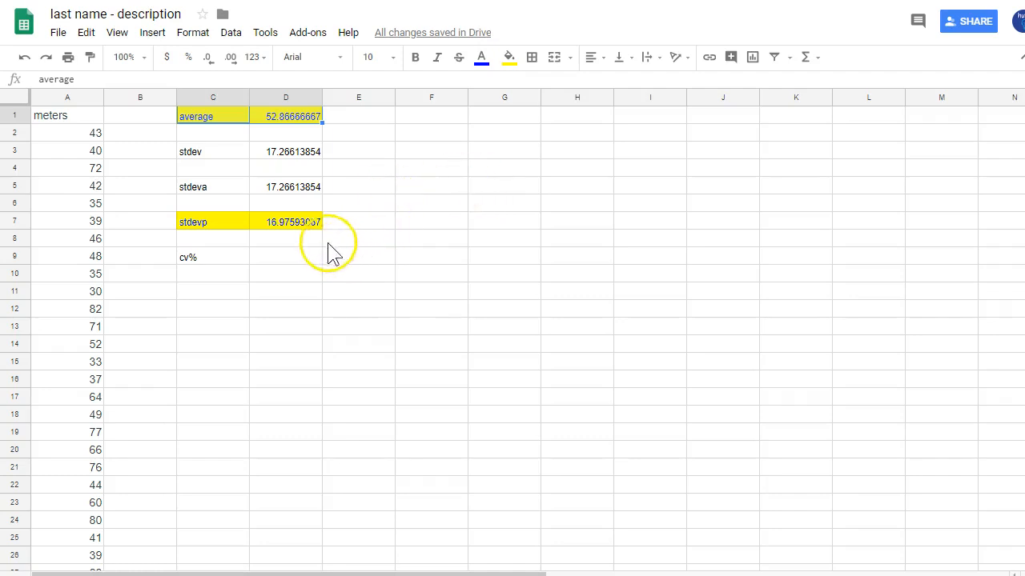
Calculate the cv% in cell D9 from the stdevp and average results with the formula =(D7/D1)*100
left_click(284, 258)
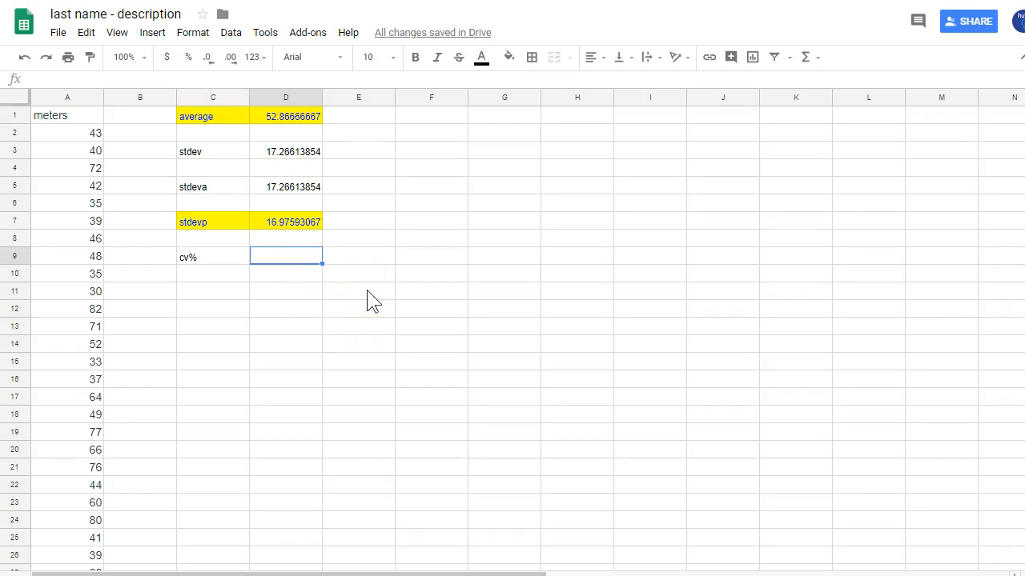
type("=(")
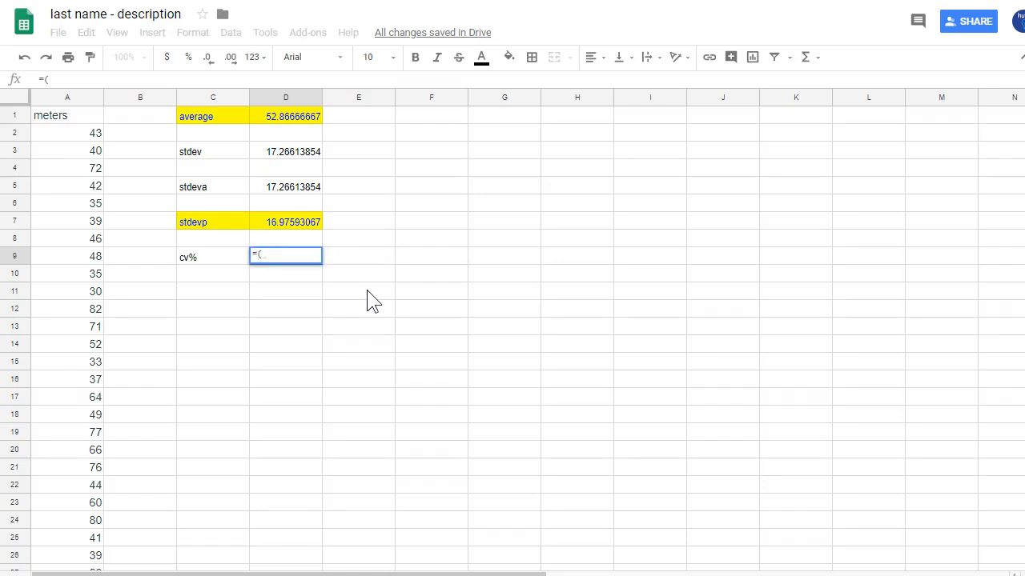
key("Up")
key("Up")
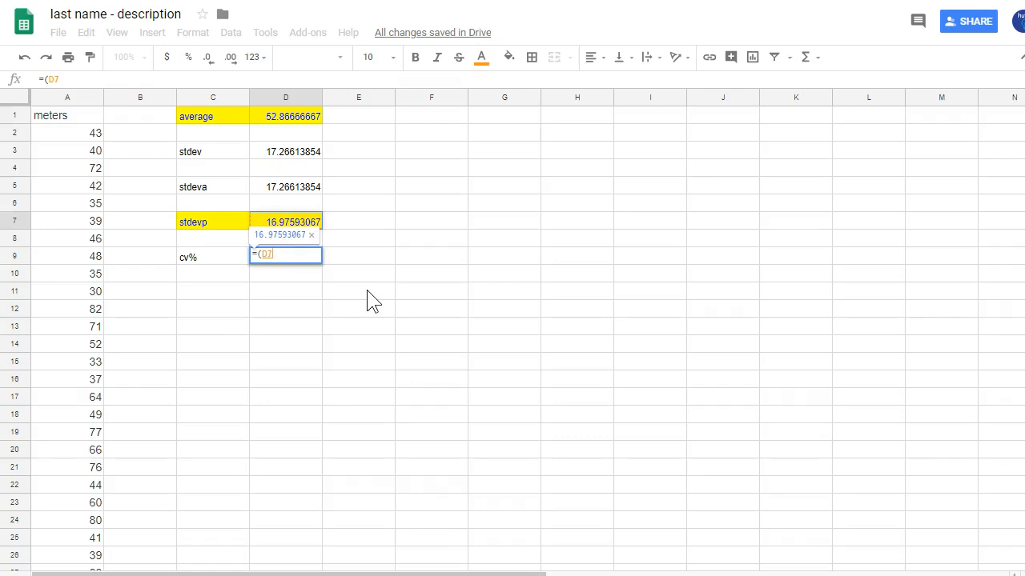
type("/")
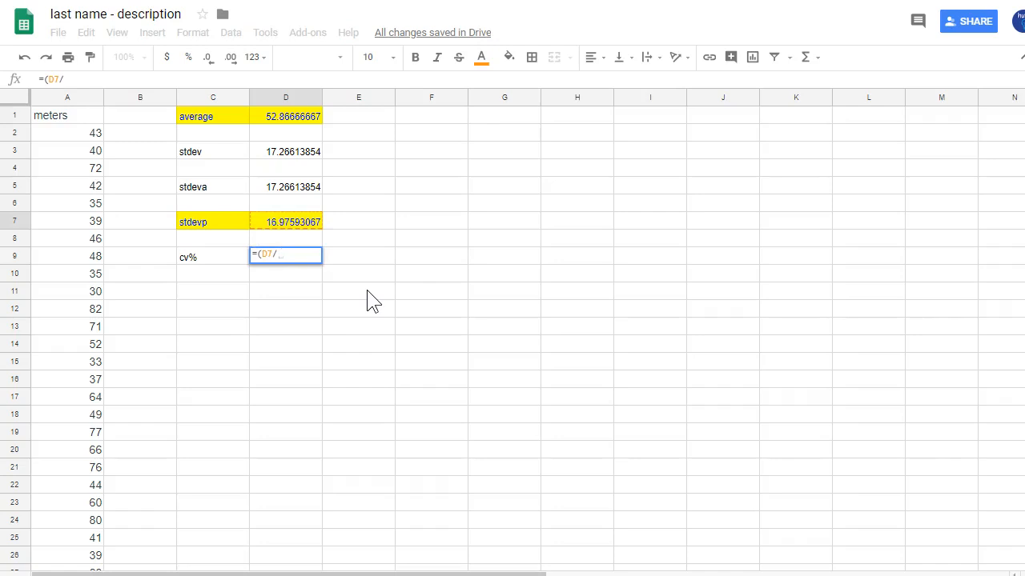
key("Up")
key("Up")
key("Up")
key("Up")
key("Up")
key("Up")
key("Up")
key("Up")
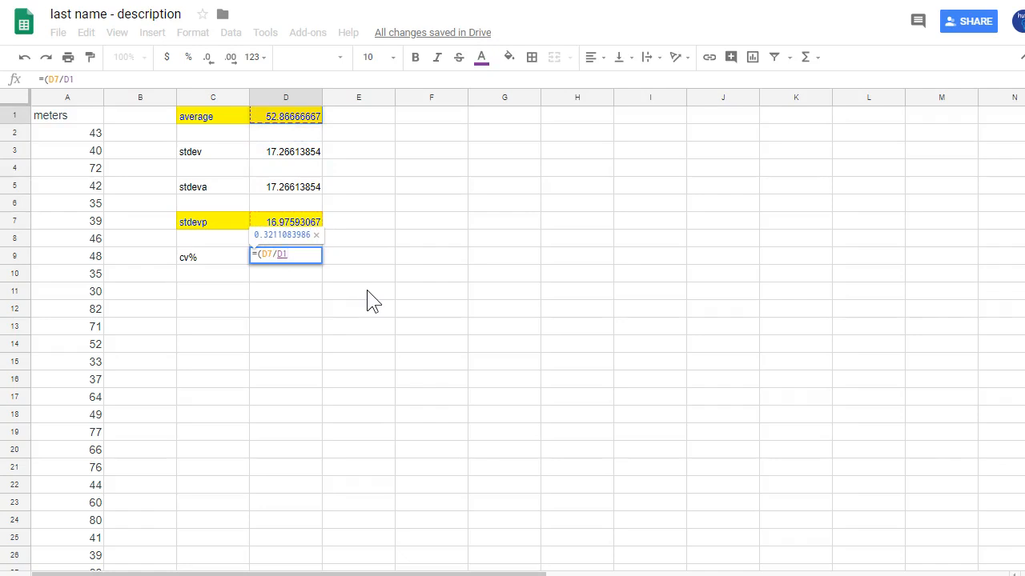
type(")")
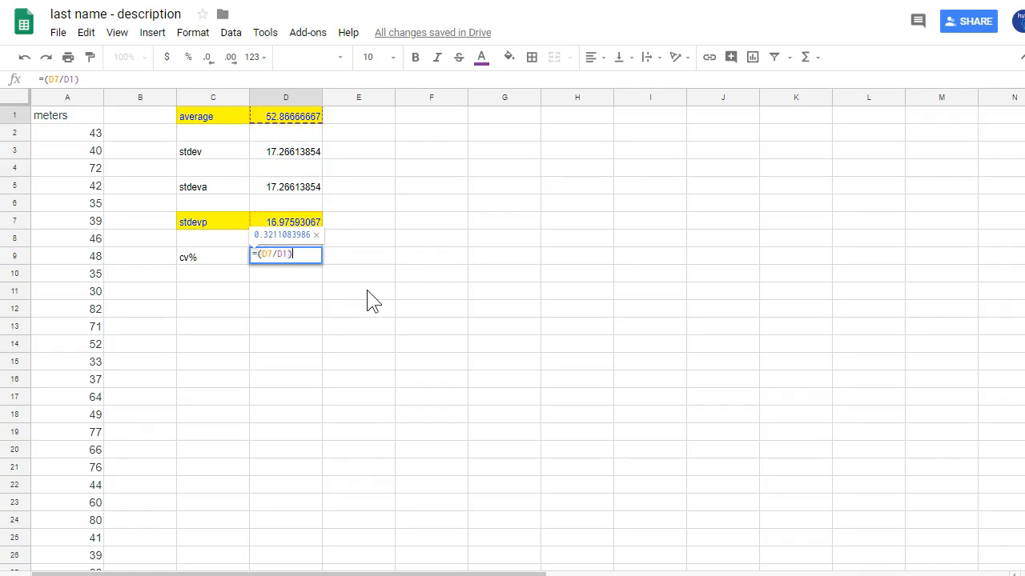
type("*")
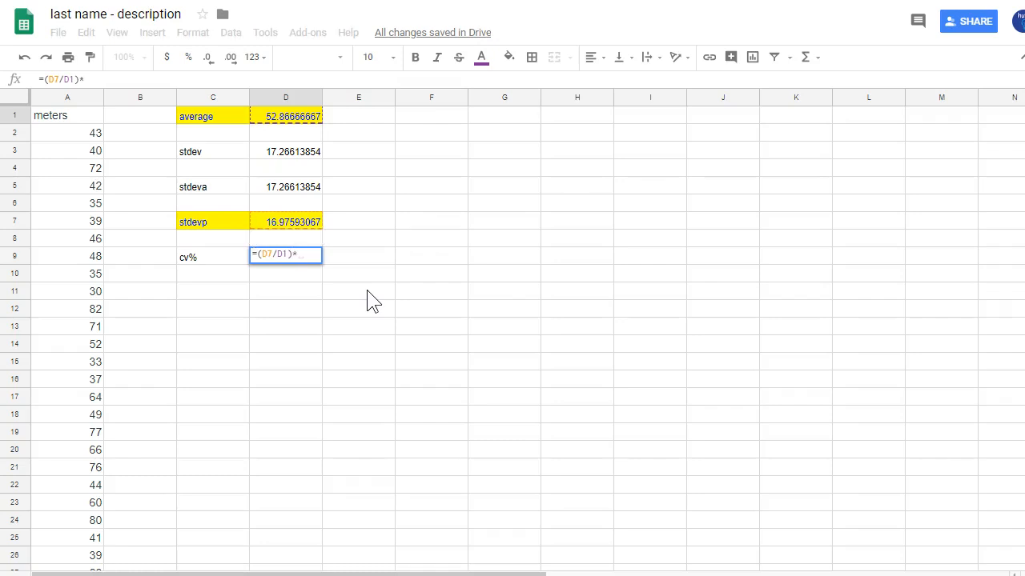
type("100")
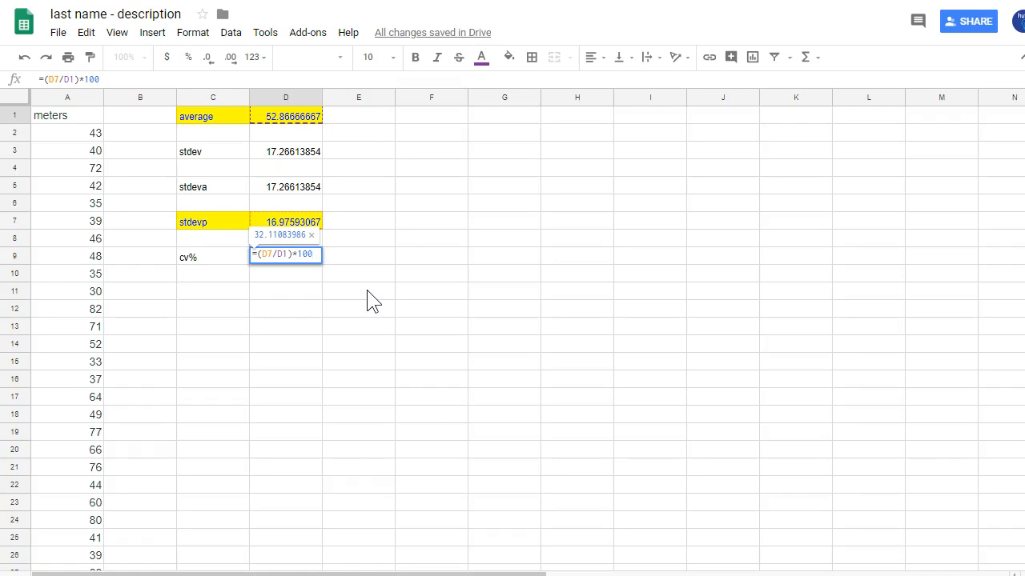
key("Return")
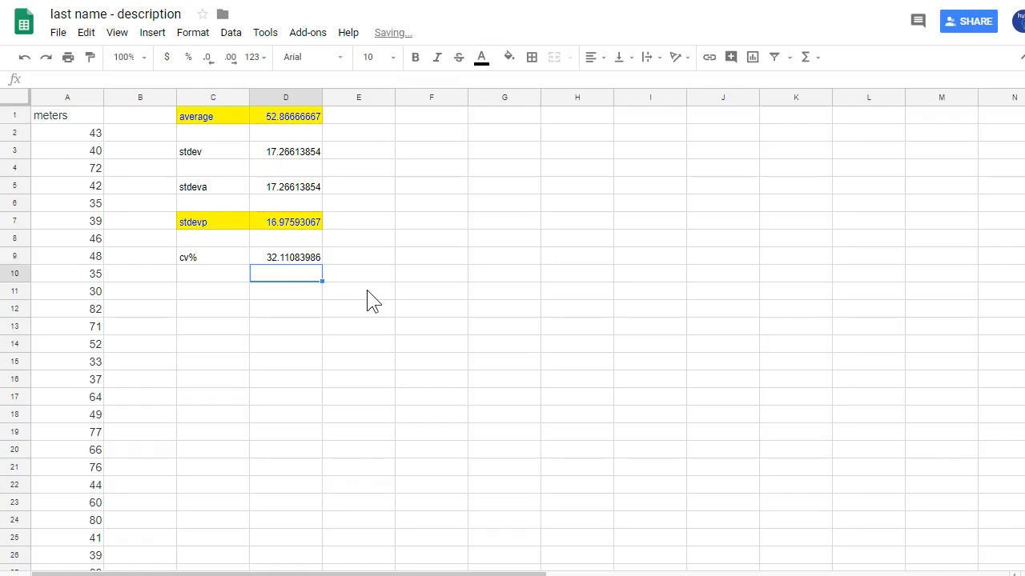
Make the cv% label and its result in C9:D9 bold with a green fill
key("Up")
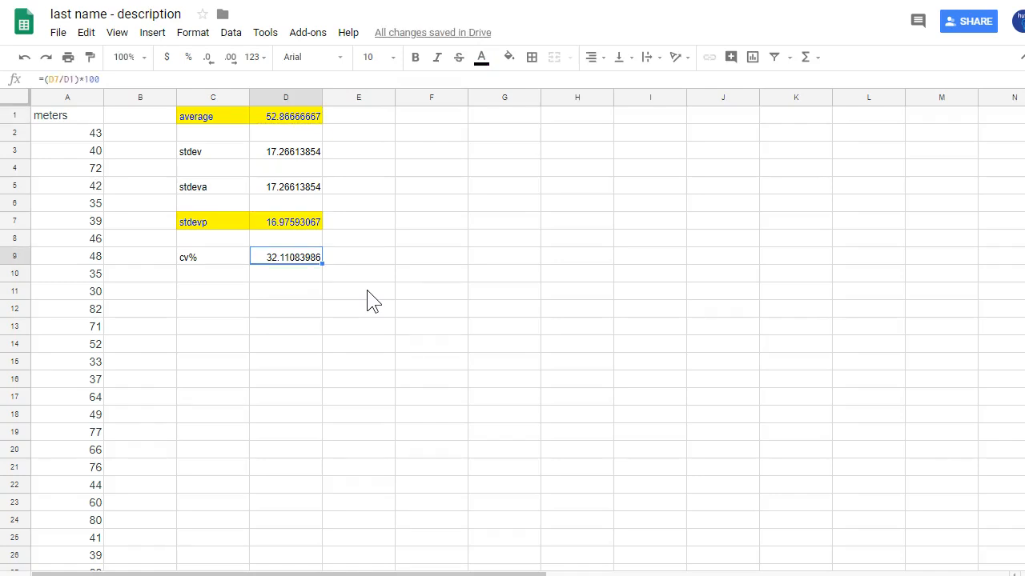
key("shift+Left")
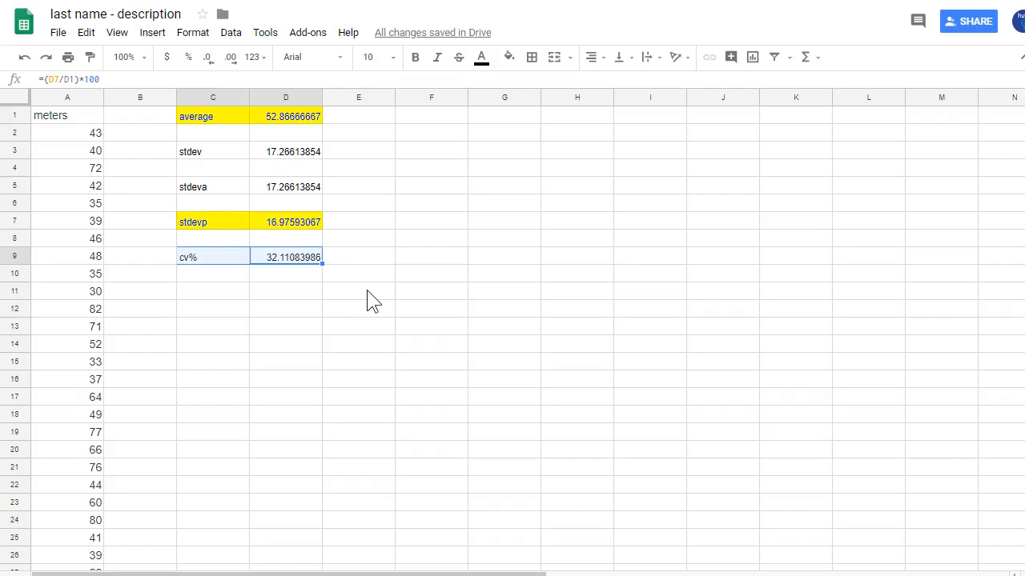
key("ctrl+b")
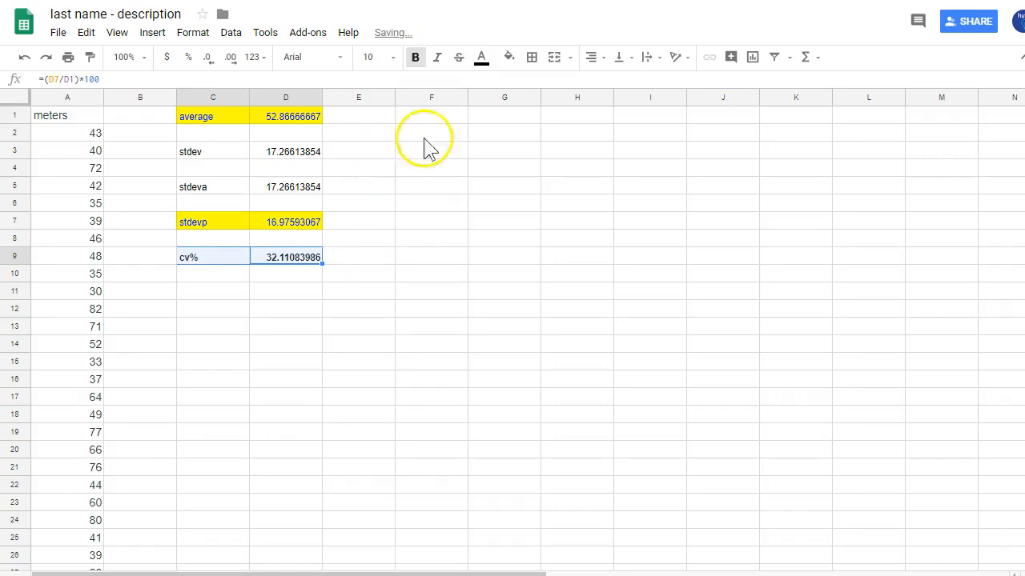
left_click(508, 57)
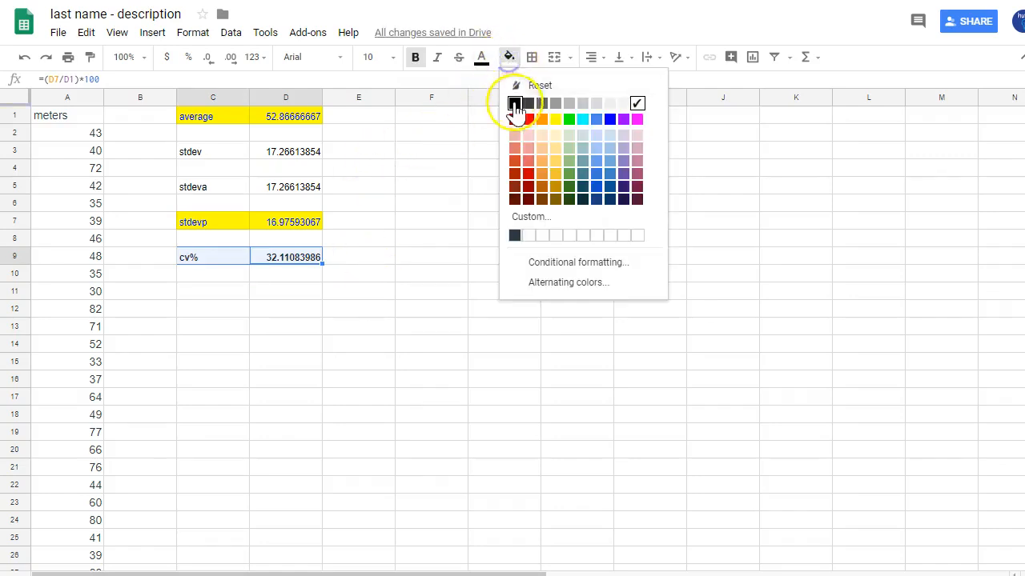
left_click(570, 120)
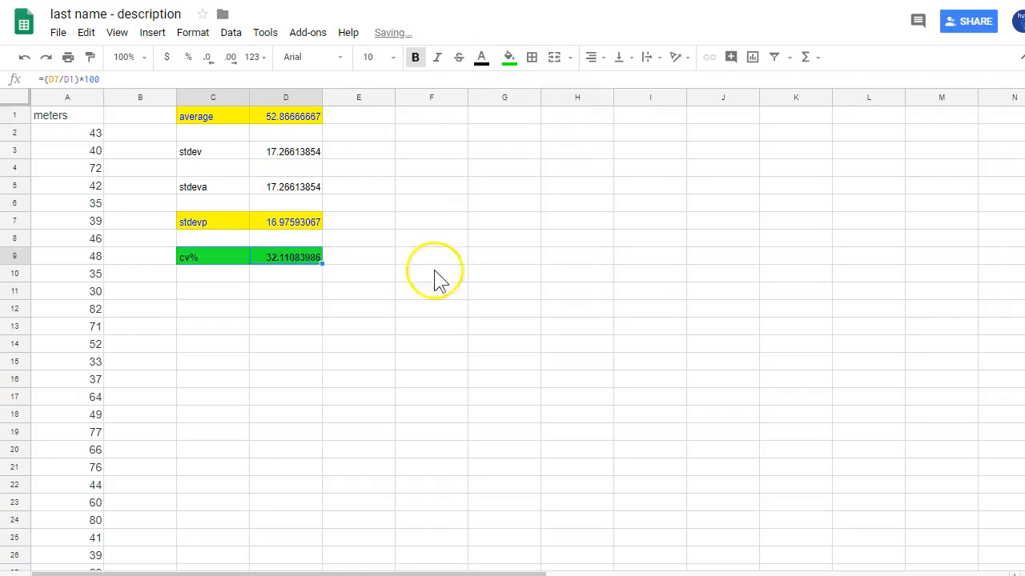
left_click(272, 274)
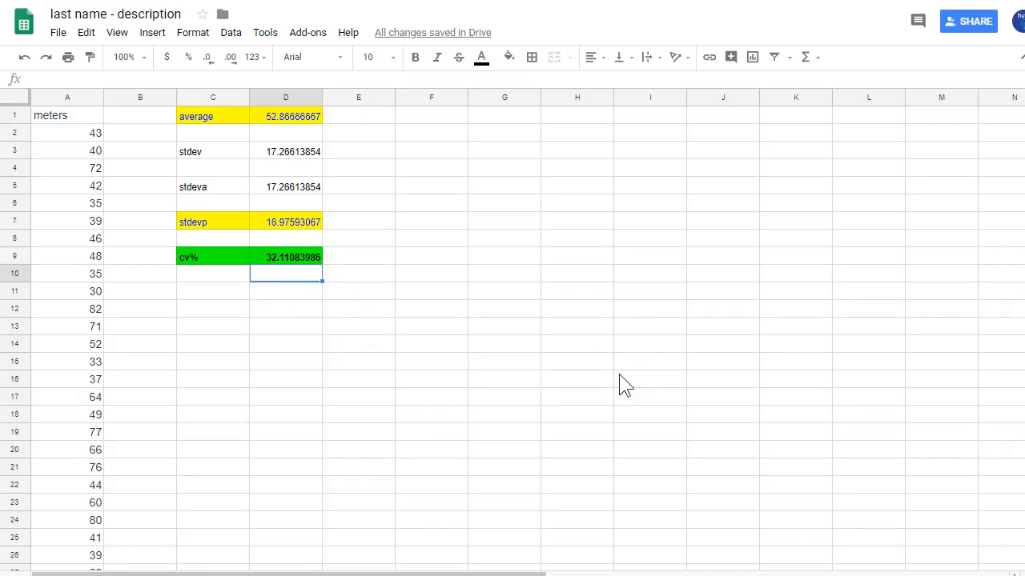
Fill the meters column, header and data in A1:A31, with cyan
left_click(64, 117)
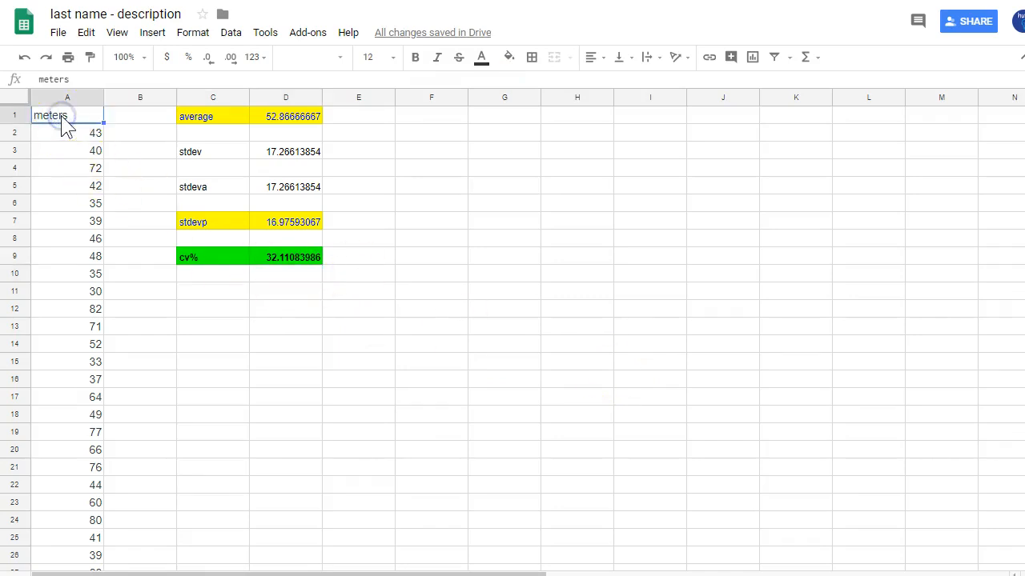
key("ctrl+shift+Down")
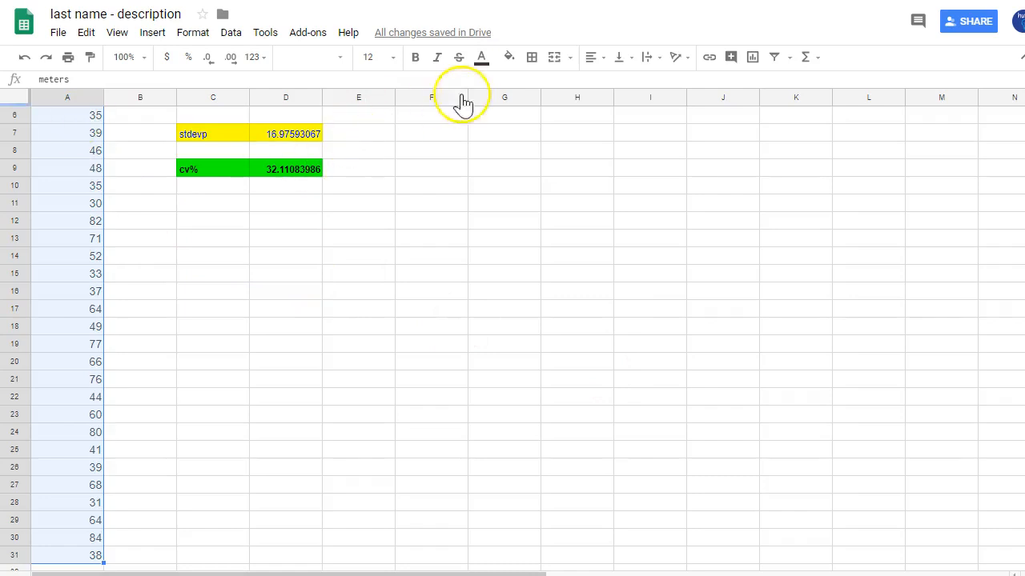
left_click(509, 58)
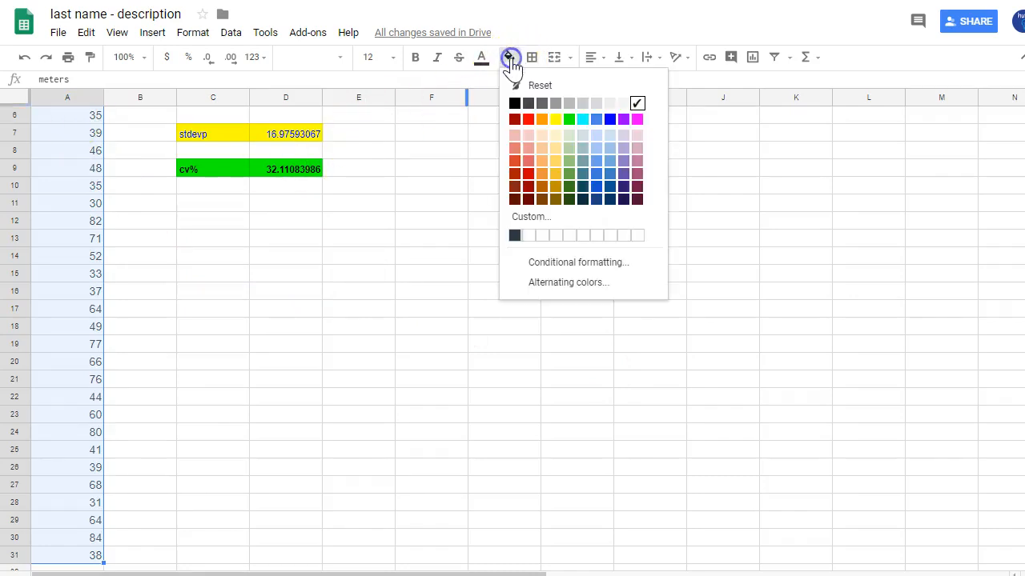
left_click(582, 120)
left_click(183, 282)
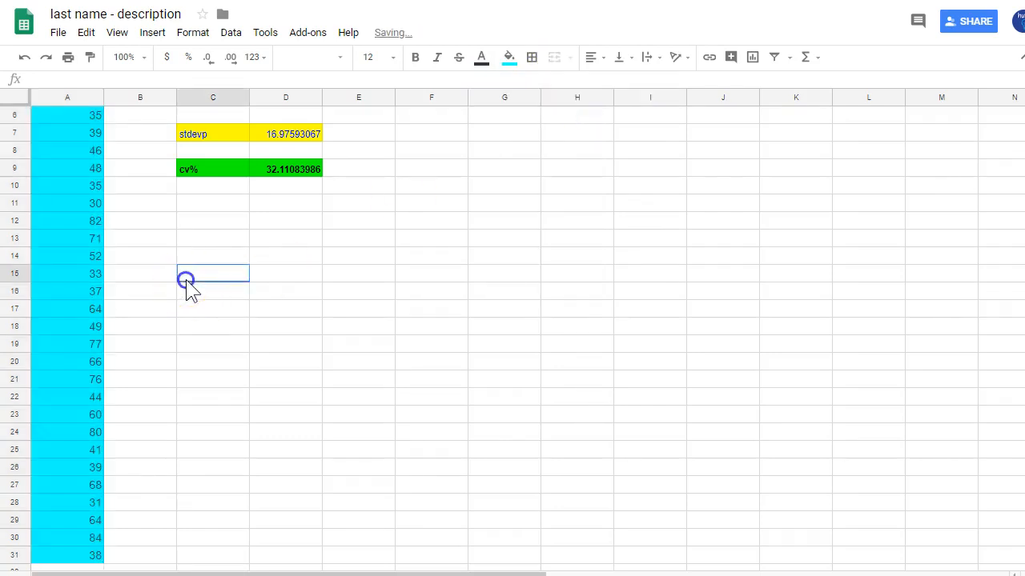
scroll(187, 286, "up", 2)
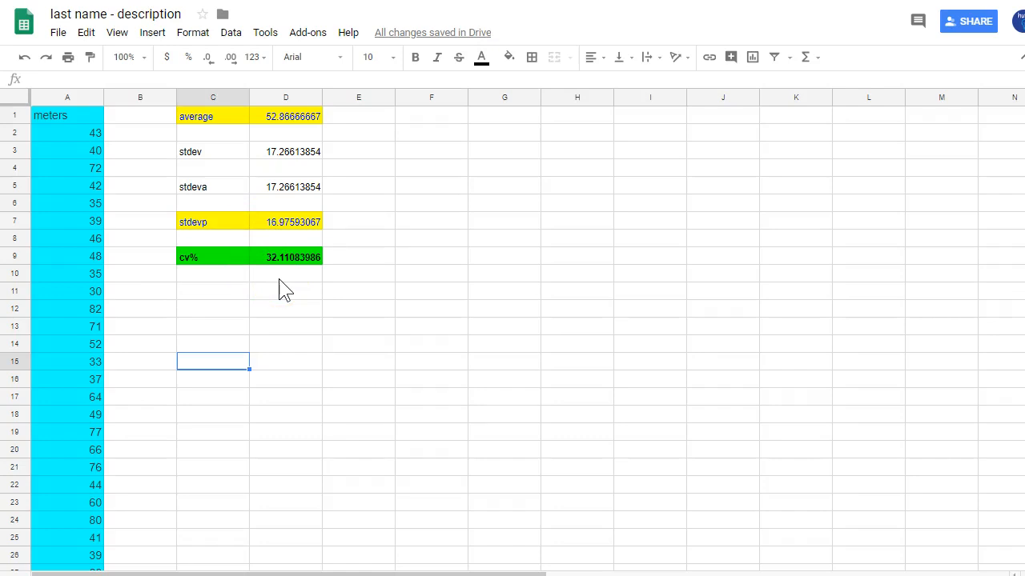
Copy the whole block A1:D31 with the meters data and the statistics
left_click(48, 114)
left_click(52, 120)
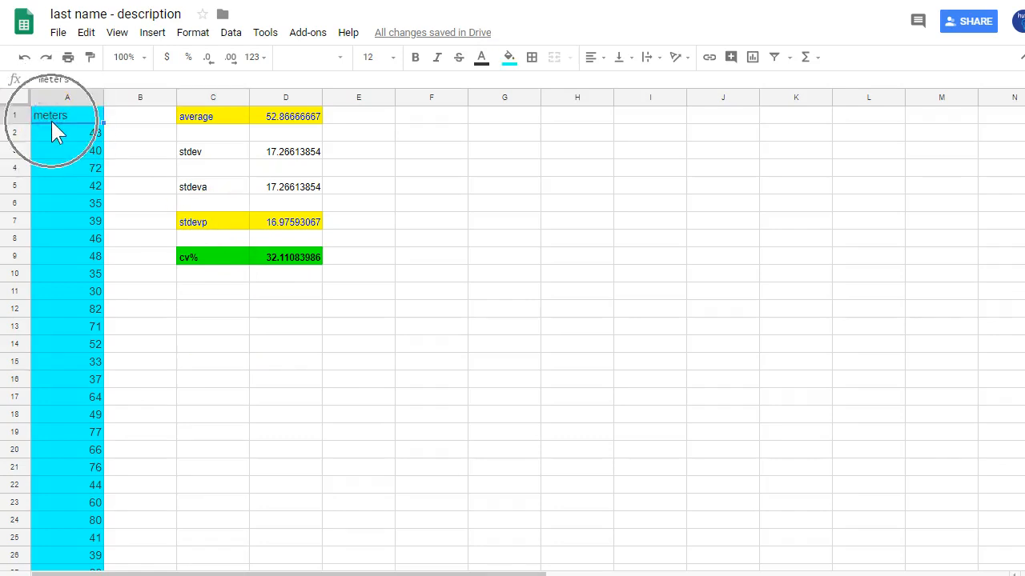
key("ctrl+shift+Down")
key("shift+Right")
key("shift+Right")
key("shift+Right")
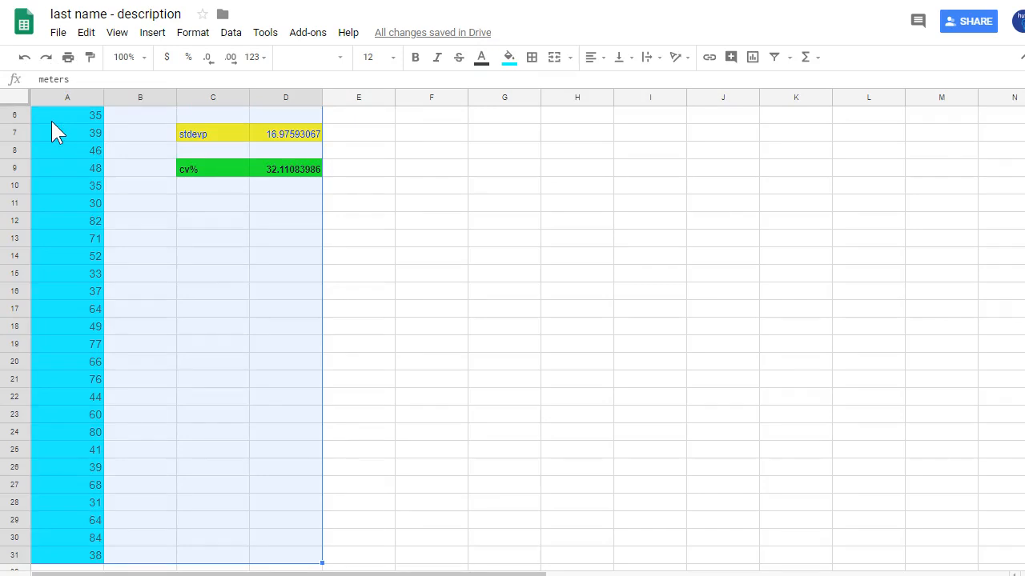
scroll(313, 263, "up", 2)
scroll(318, 267, "down", 5)
scroll(316, 264, "up", 4)
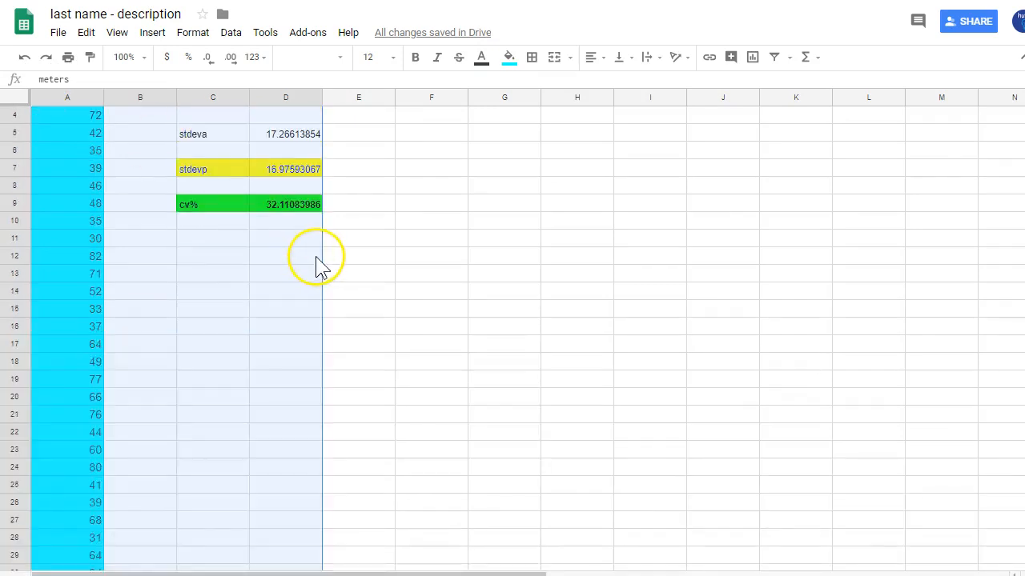
right_click(122, 233)
left_click(200, 265)
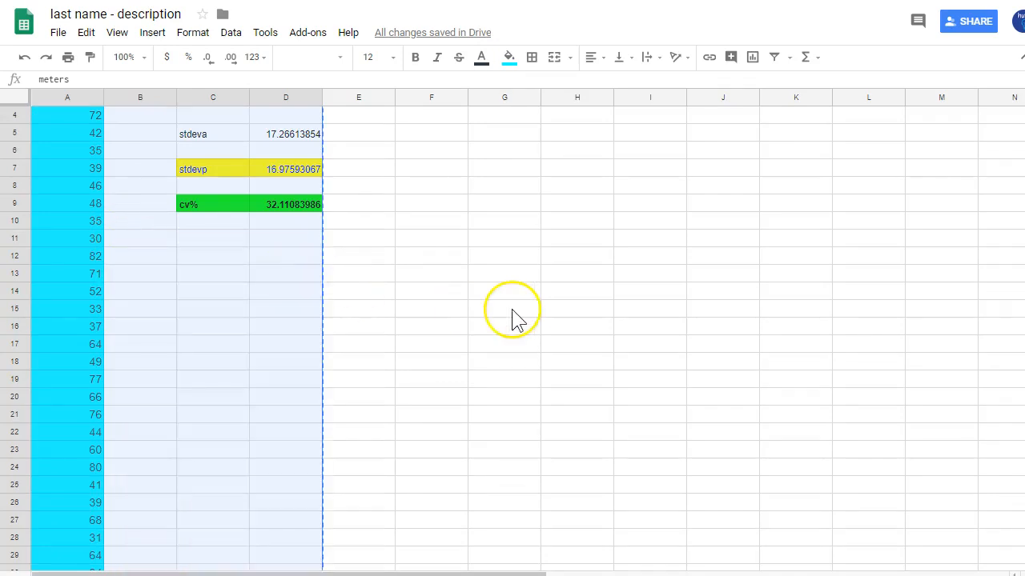